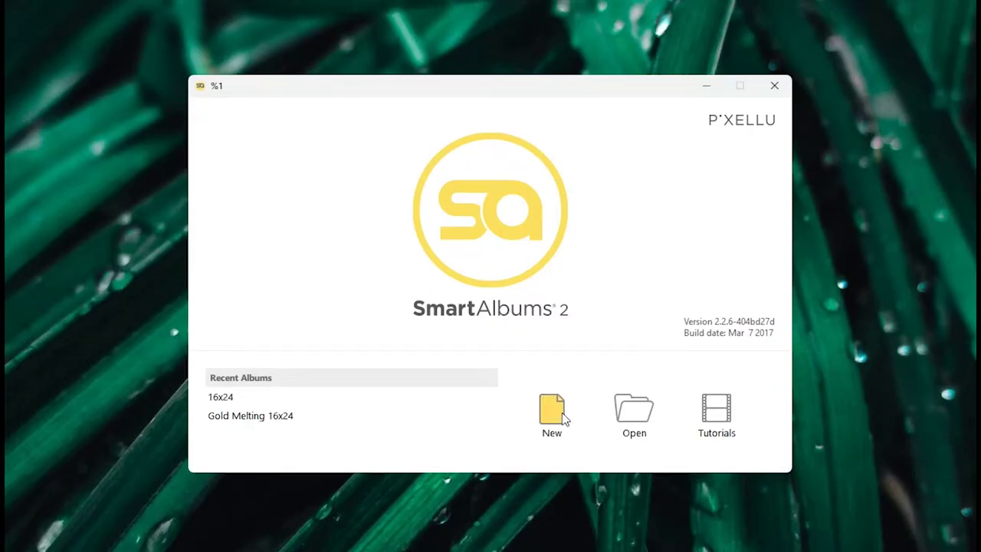
Start a new album project and switch to custom specifications (200 DPI, 24 × 16 in spread)
{"action": "left_click", "coordinate": [563, 418]}
{"action": "left_click", "coordinate": [547, 153]}
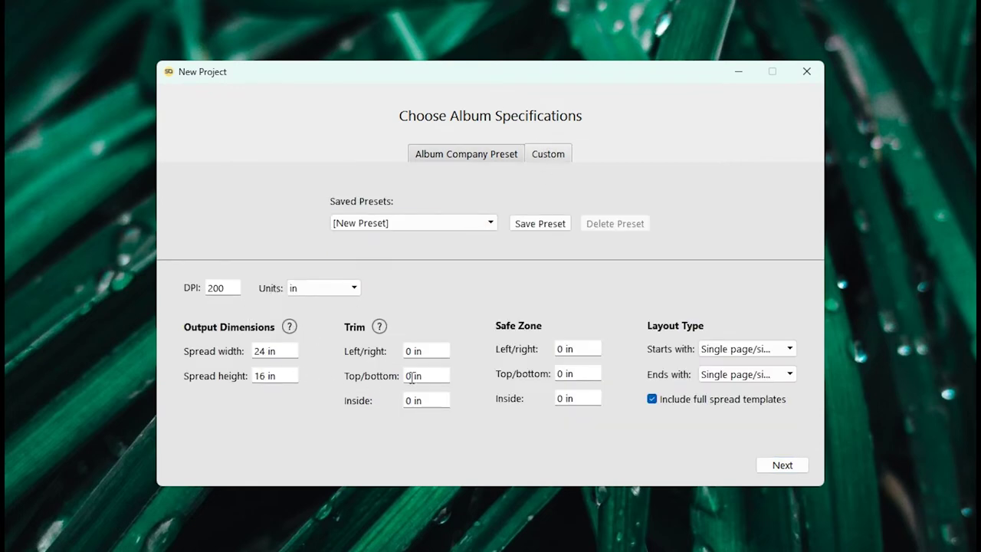
Accept the 24 × 16 in, 200 DPI specifications and appearance settings, then pick the save location
{"action": "left_click", "coordinate": [780, 466]}
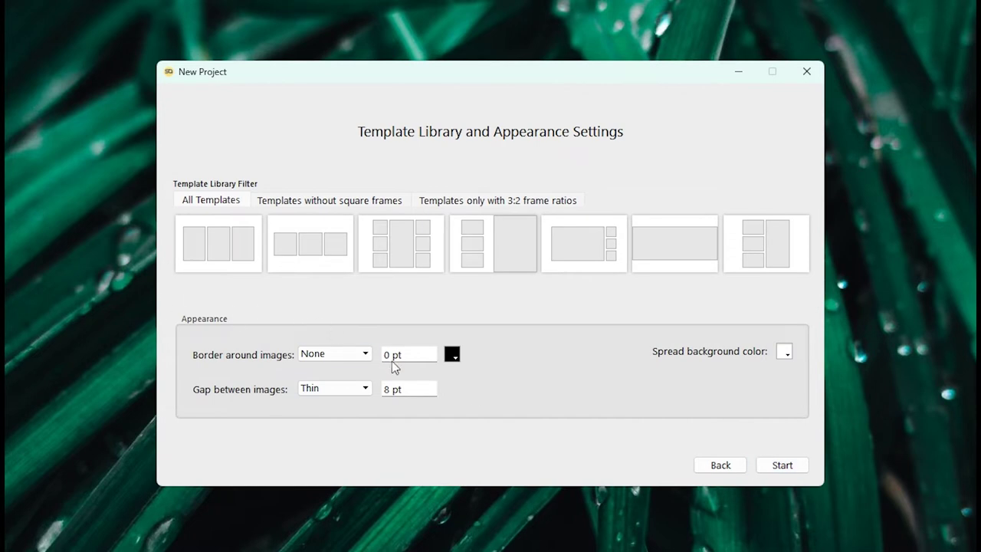
{"action": "left_click", "coordinate": [786, 469]}
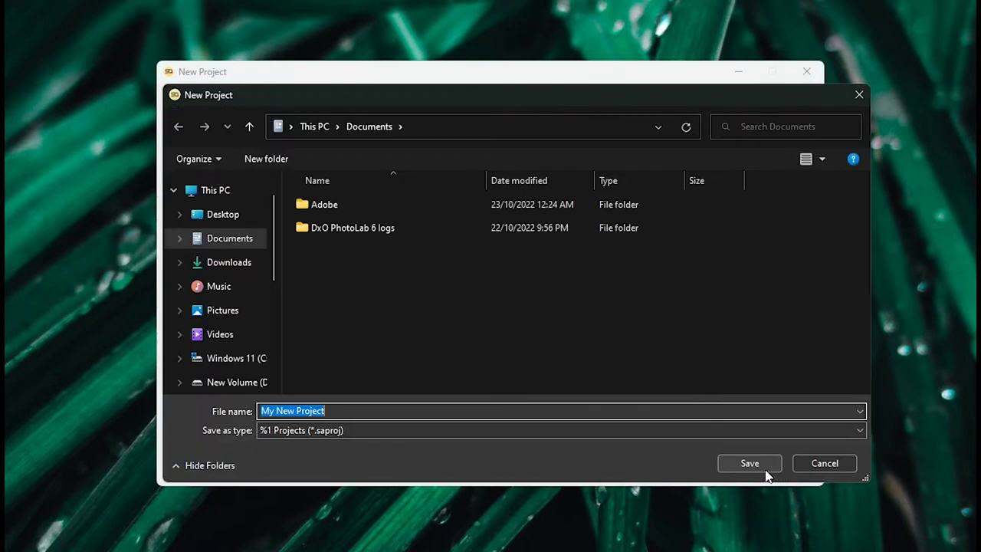
{"action": "left_click", "coordinate": [230, 216]}
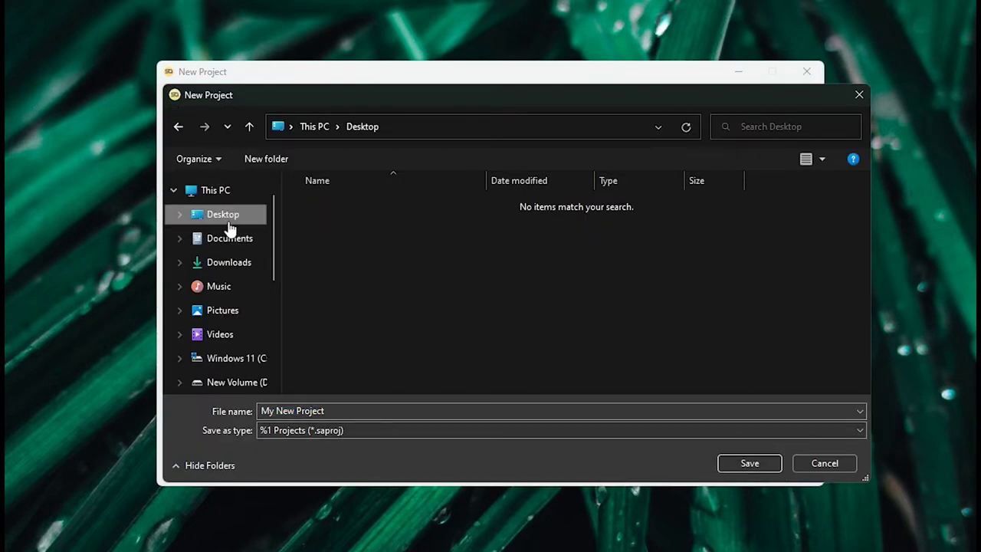
{"action": "scroll", "coordinate": [265, 342], "scroll_direction": "down", "scroll_amount": 3}
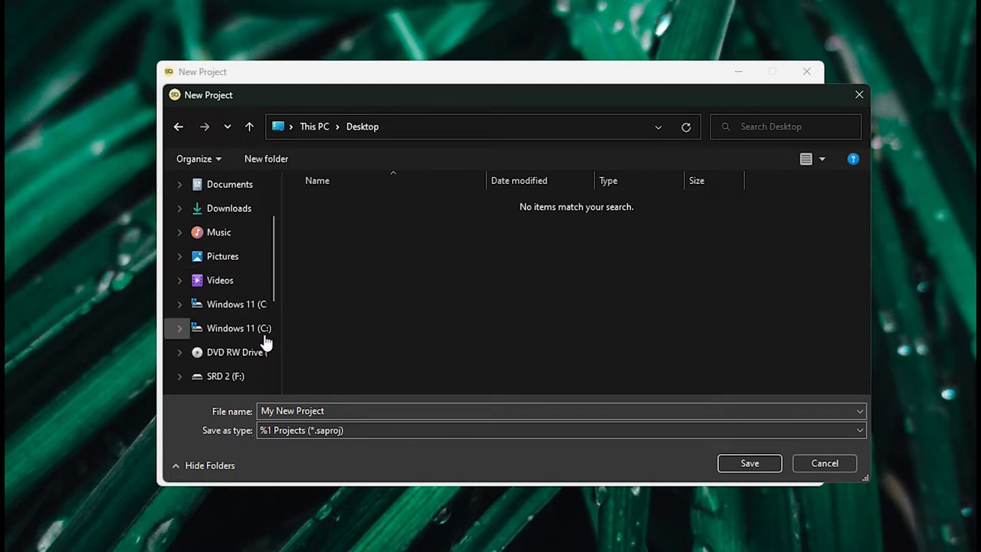
Name and save the project file in D:\youtube, opening the empty album editor
{"action": "left_click", "coordinate": [340, 411]}
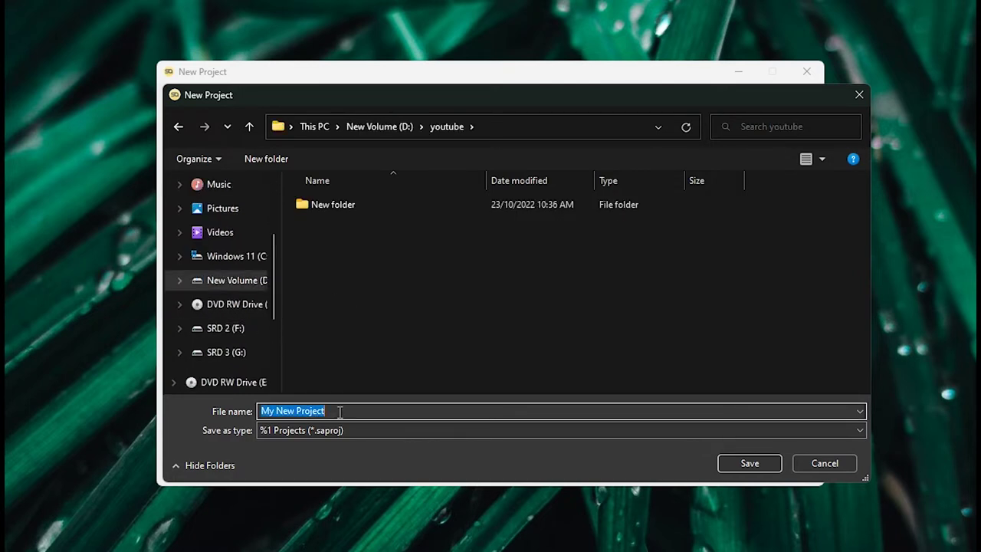
{"action": "type", "text": "Nest"}
{"action": "left_click", "coordinate": [747, 463]}
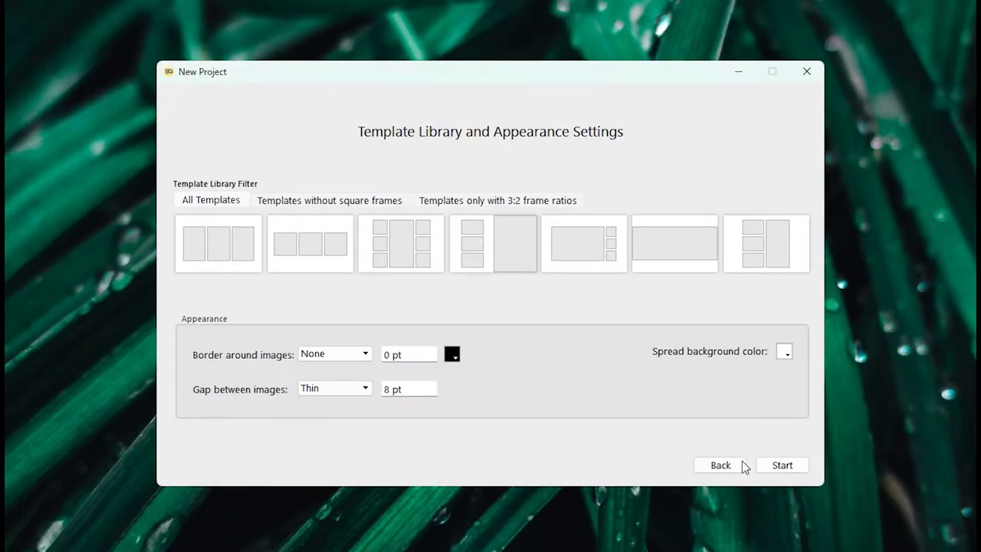
{"action": "left_click", "coordinate": [778, 465]}
{"action": "left_click", "coordinate": [49, 393]}
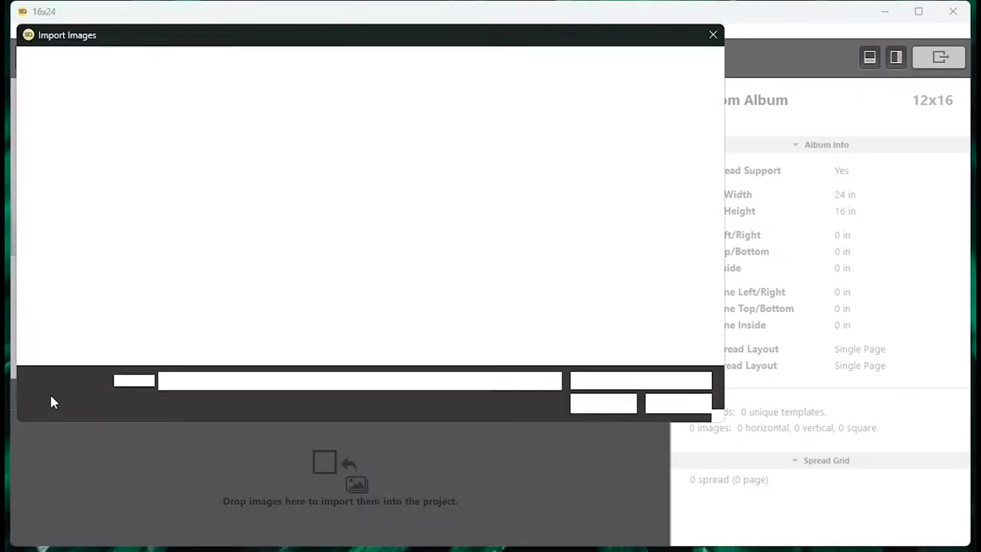
Select all 17 wedding photos in D:\youtube\New folder and import them
{"action": "double_click", "coordinate": [190, 144]}
{"action": "left_click", "coordinate": [189, 144]}
{"action": "key", "text": "ctrl+a"}
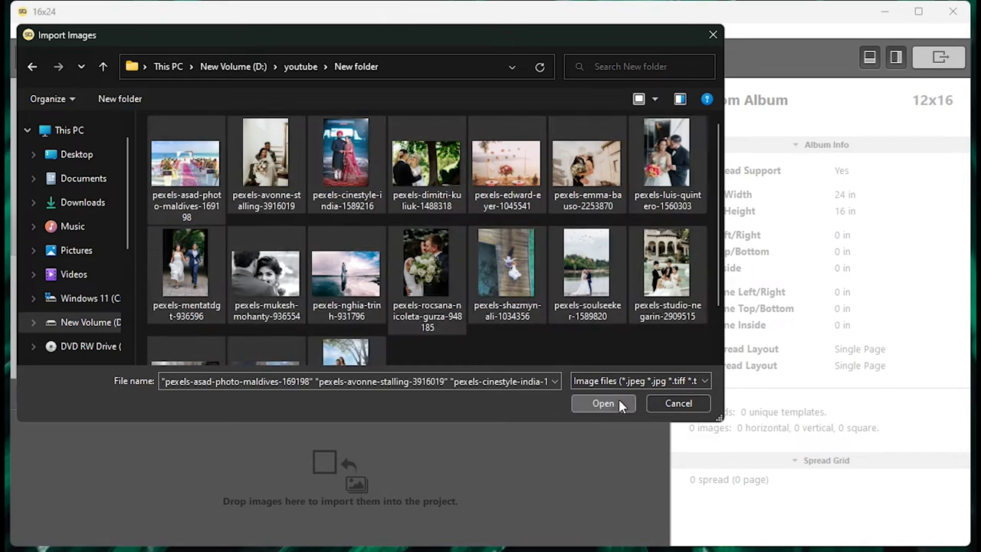
{"action": "left_click", "coordinate": [613, 405]}
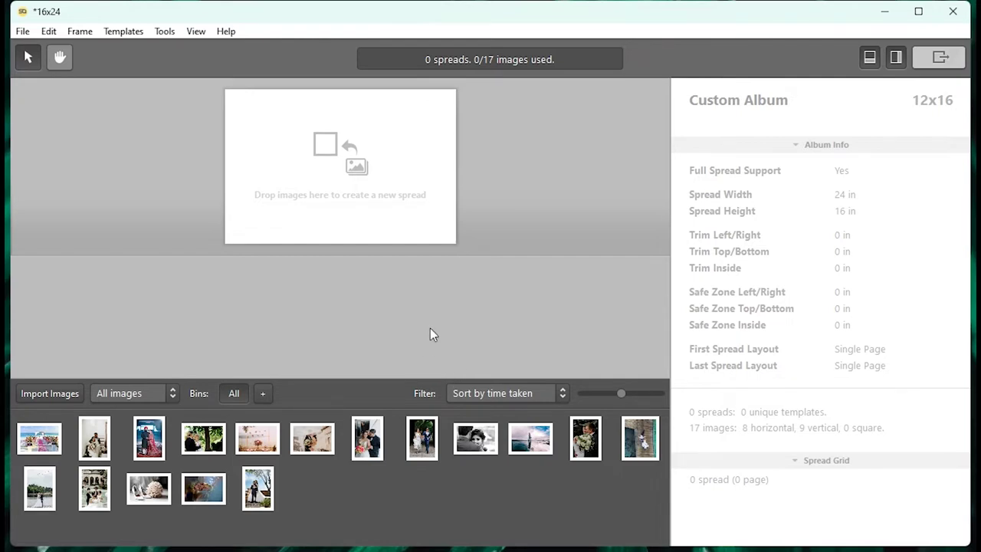
Create the first spread with the stairs portrait photo
{"action": "left_click", "coordinate": [53, 443]}
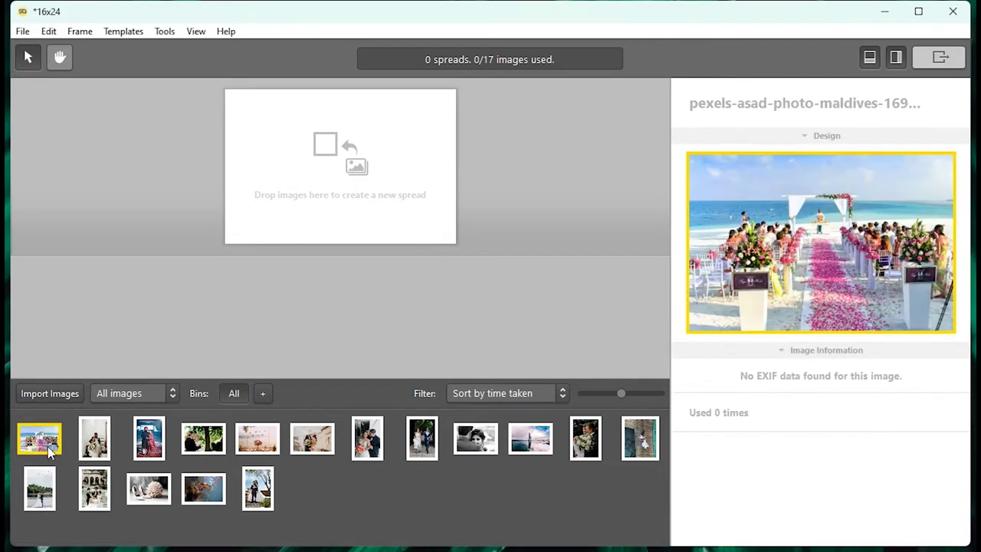
{"action": "left_click", "coordinate": [115, 442]}
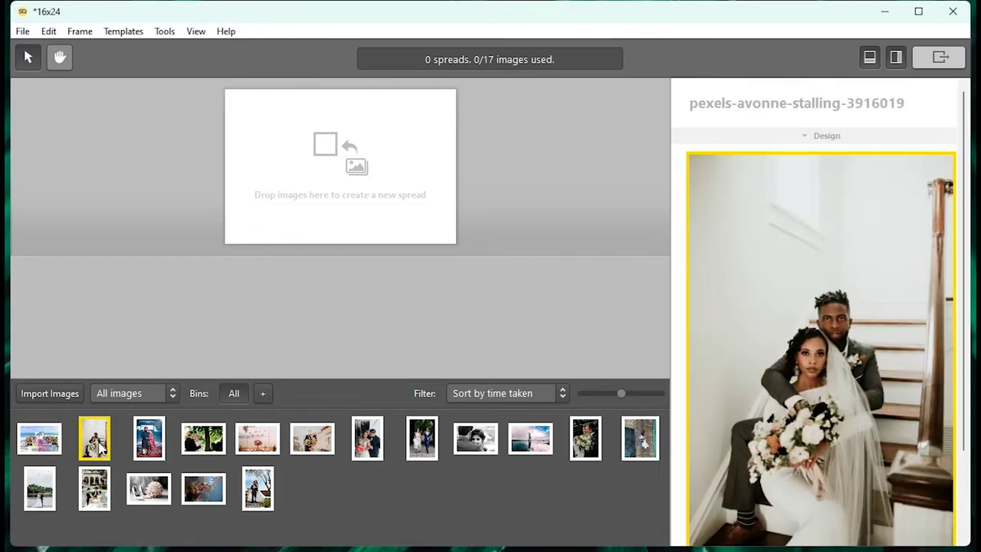
{"action": "left_click_drag", "start_coordinate": [107, 446], "coordinate": [346, 206]}
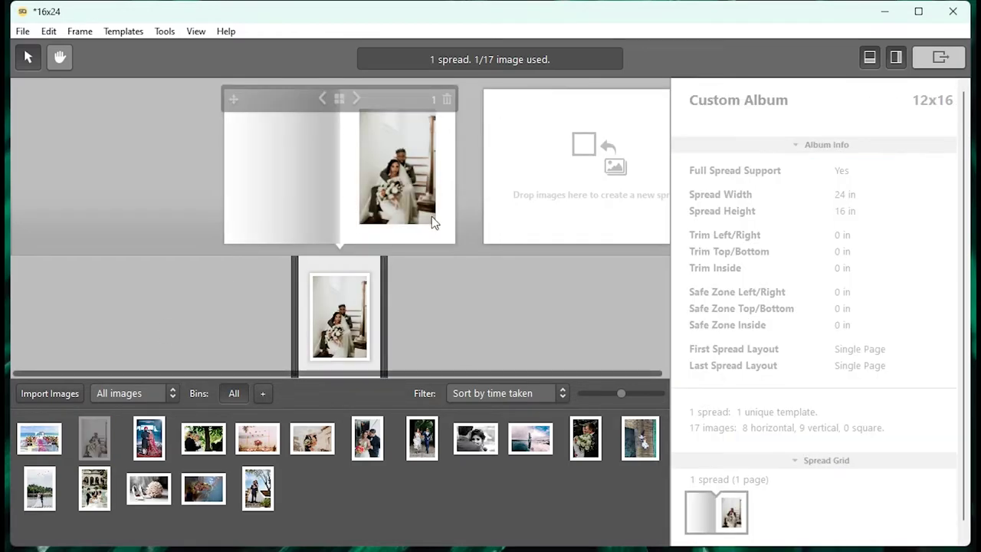
Make a second spread of the beach ceremony, couple-under-the-tree and Indian couple photos
{"action": "left_click", "coordinate": [54, 452]}
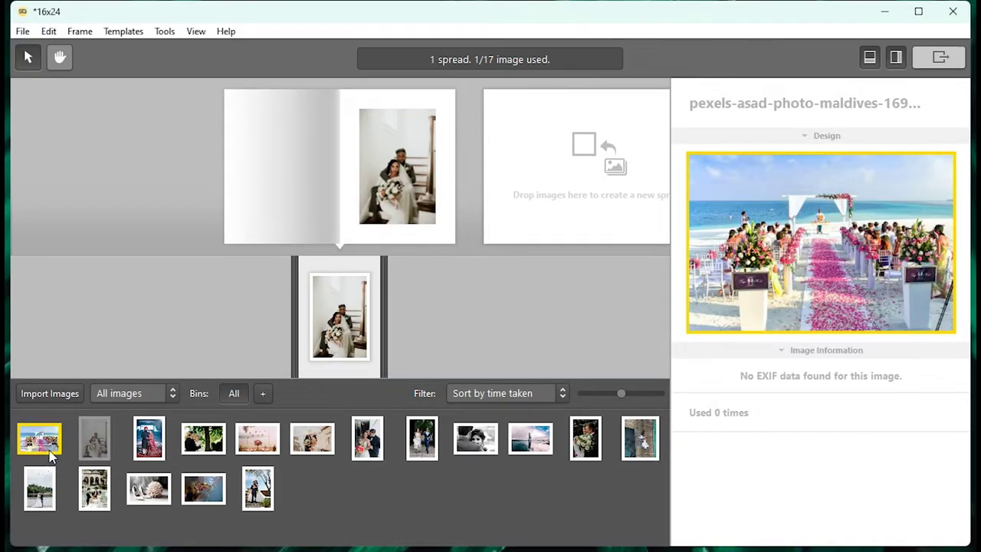
{"action": "left_click_drag", "start_coordinate": [52, 455], "coordinate": [460, 311]}
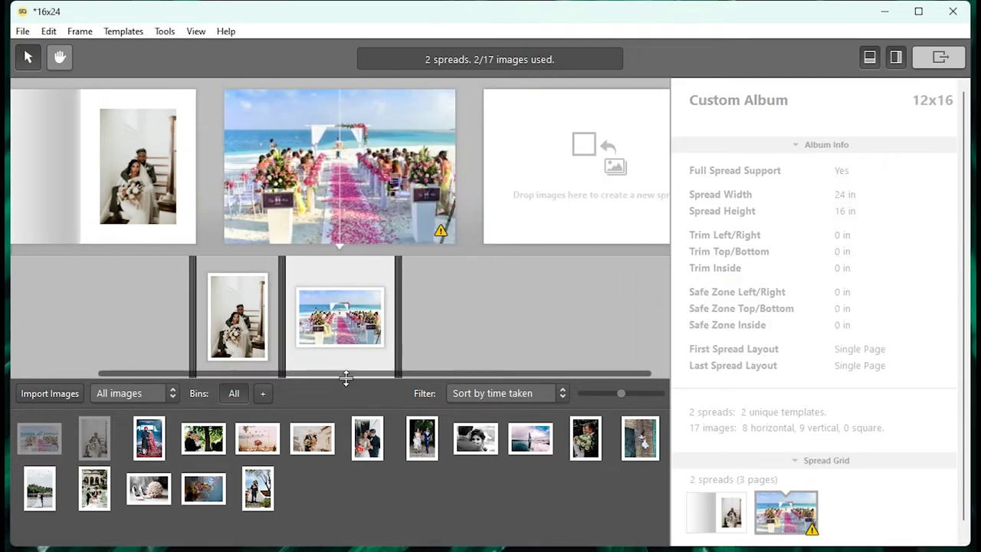
{"action": "left_click", "coordinate": [190, 451]}
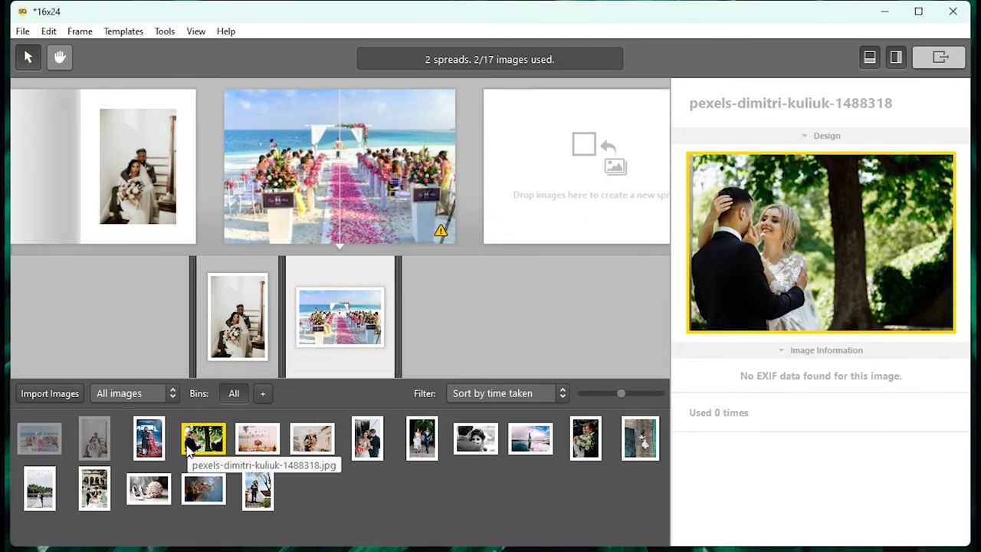
{"action": "left_click_drag", "start_coordinate": [189, 452], "coordinate": [337, 326]}
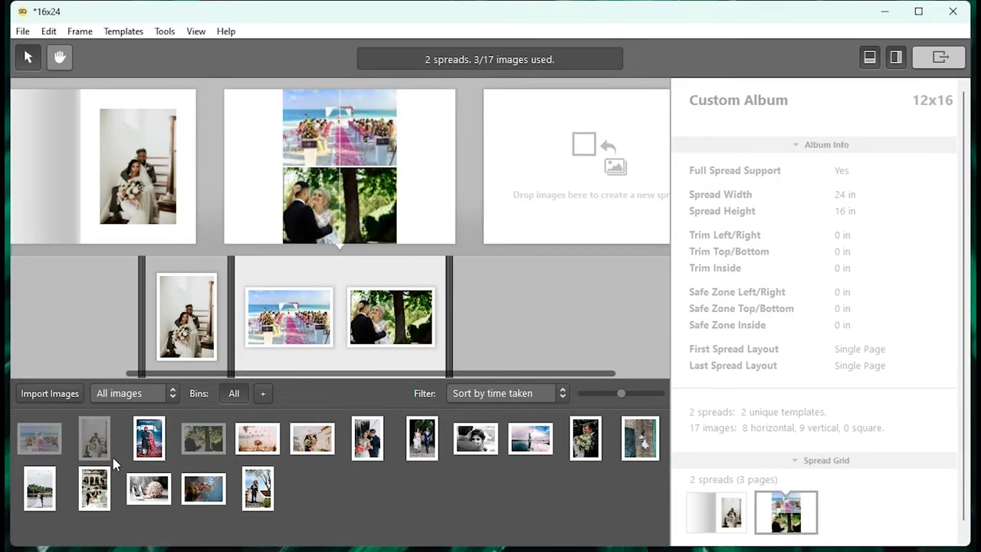
{"action": "left_click", "coordinate": [145, 444]}
{"action": "left_click_drag", "start_coordinate": [147, 444], "coordinate": [420, 331]}
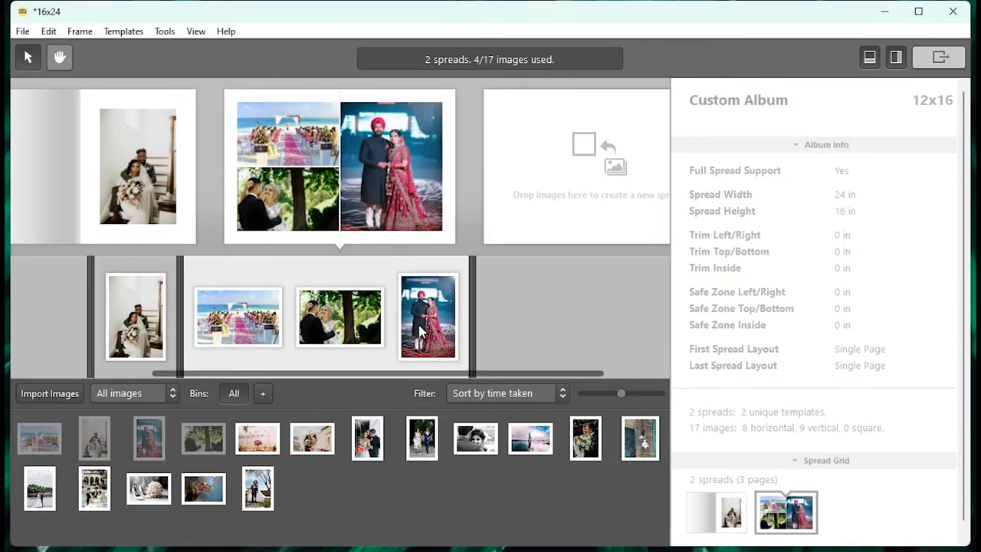
Make a third spread from the table setting and two couple photos
{"action": "left_click", "coordinate": [257, 438]}
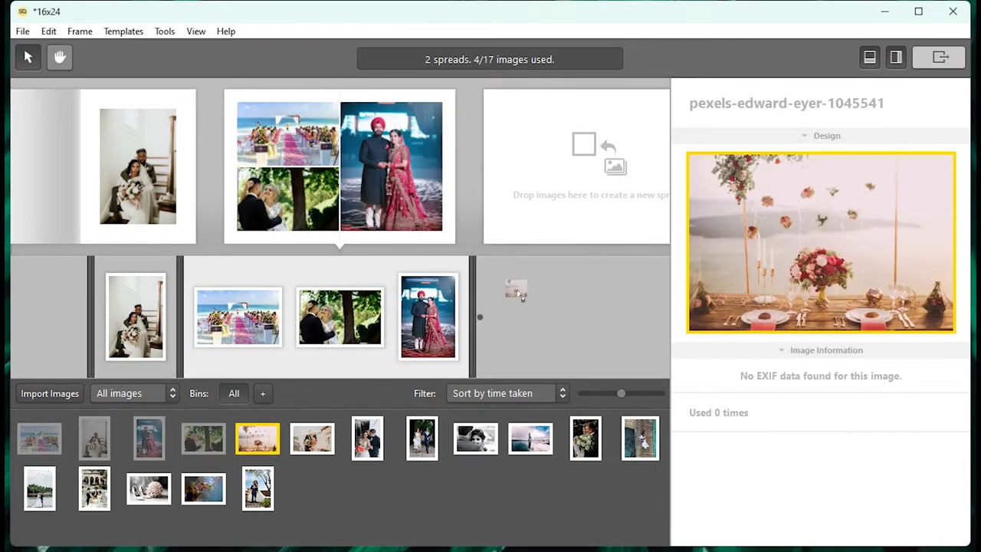
{"action": "left_click_drag", "start_coordinate": [258, 439], "coordinate": [528, 304]}
{"action": "left_click", "coordinate": [312, 438]}
{"action": "left_click_drag", "start_coordinate": [311, 438], "coordinate": [372, 344]}
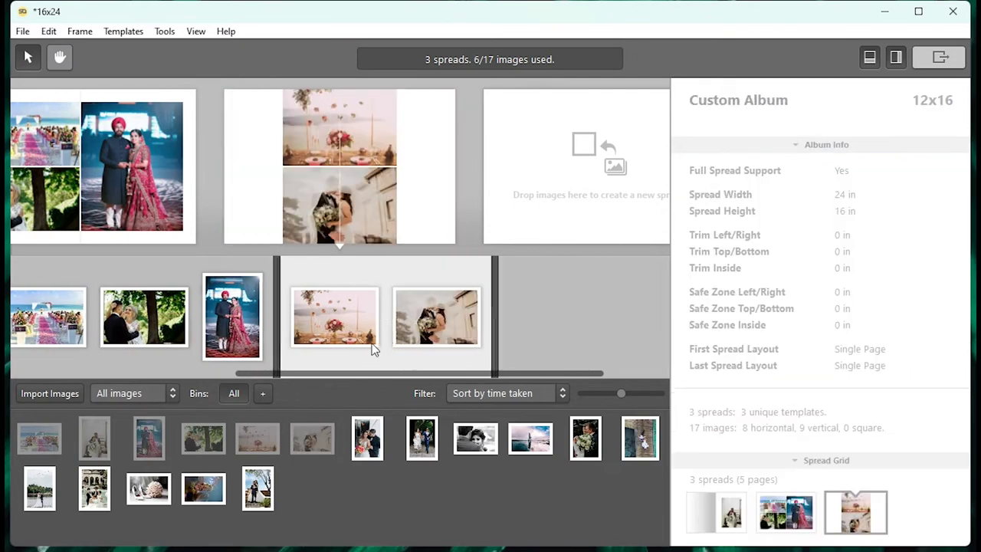
{"action": "left_click", "coordinate": [367, 439]}
{"action": "mouse_move", "coordinate": [367, 438]}
{"action": "left_mouse_down"}
{"action": "mouse_move", "coordinate": [385, 343]}
{"action": "mouse_move", "coordinate": [418, 341]}
{"action": "left_mouse_up"}
Cycle spread 3's layouts until the table setting sits alone left, three couple photos right
{"action": "left_click", "coordinate": [426, 439]}
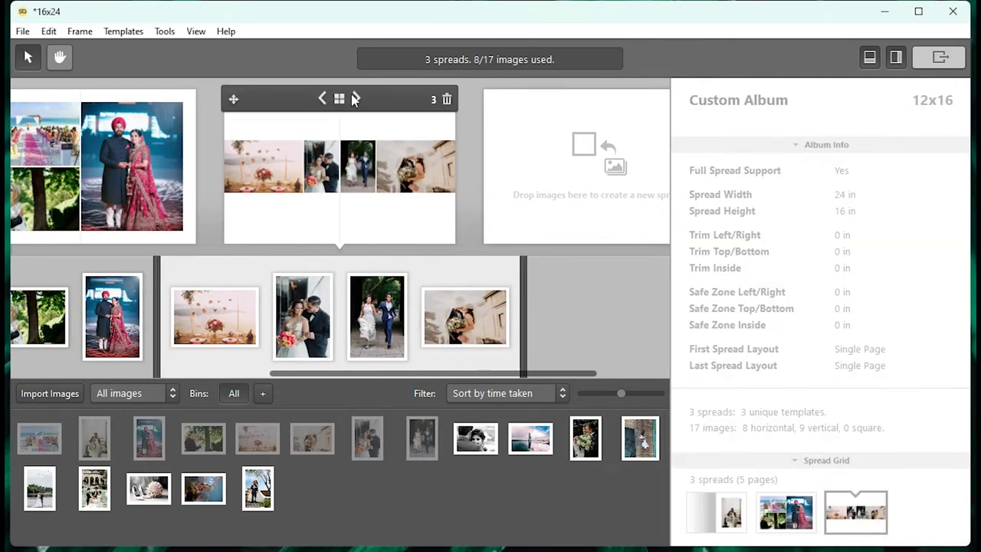
{"action": "left_click", "coordinate": [358, 100]}
{"action": "left_click", "coordinate": [358, 100]}
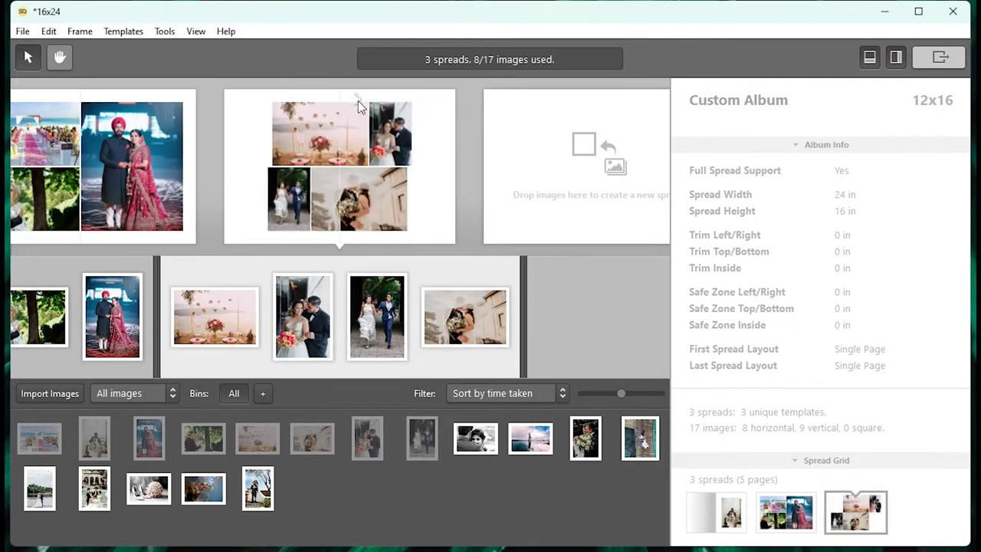
{"action": "left_click", "coordinate": [358, 100]}
{"action": "left_click", "coordinate": [357, 101]}
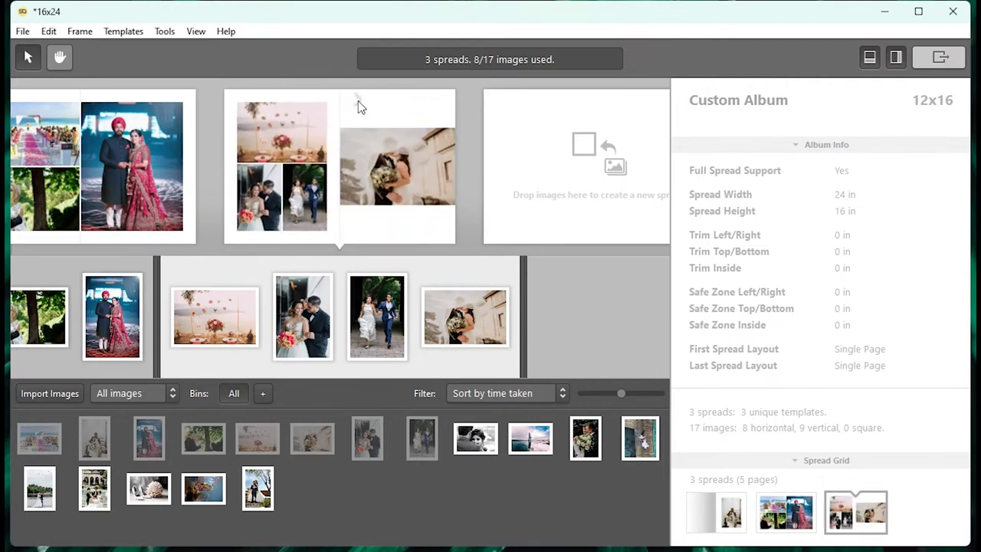
{"action": "left_click", "coordinate": [358, 101]}
{"action": "left_click", "coordinate": [357, 101]}
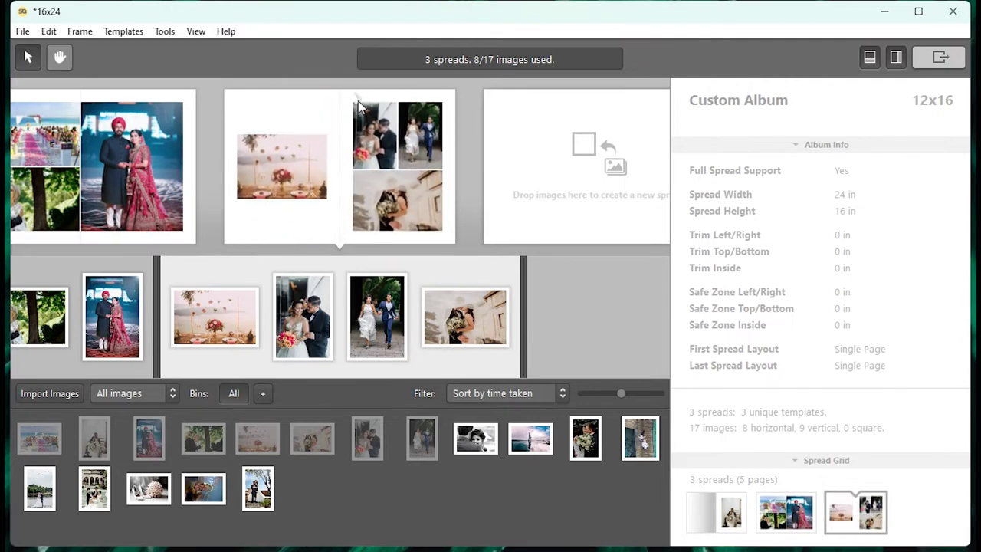
{"action": "left_click", "coordinate": [358, 100]}
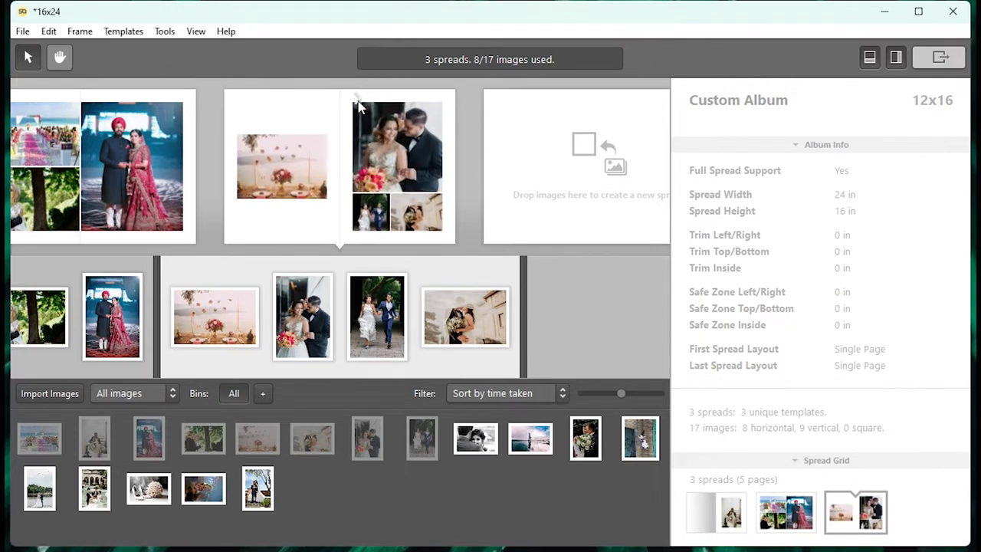
{"action": "left_click", "coordinate": [358, 102]}
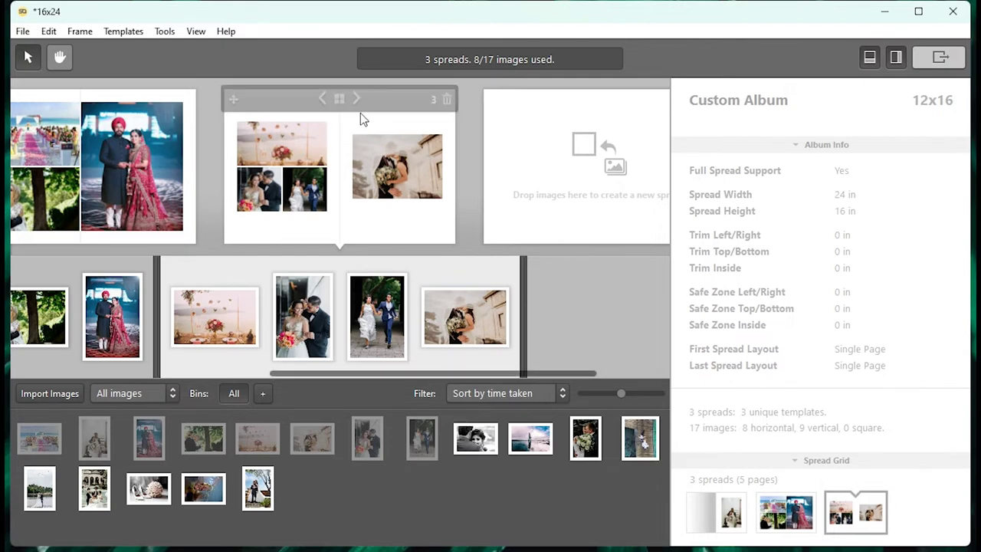
{"action": "left_click", "coordinate": [358, 102]}
{"action": "left_click", "coordinate": [358, 104]}
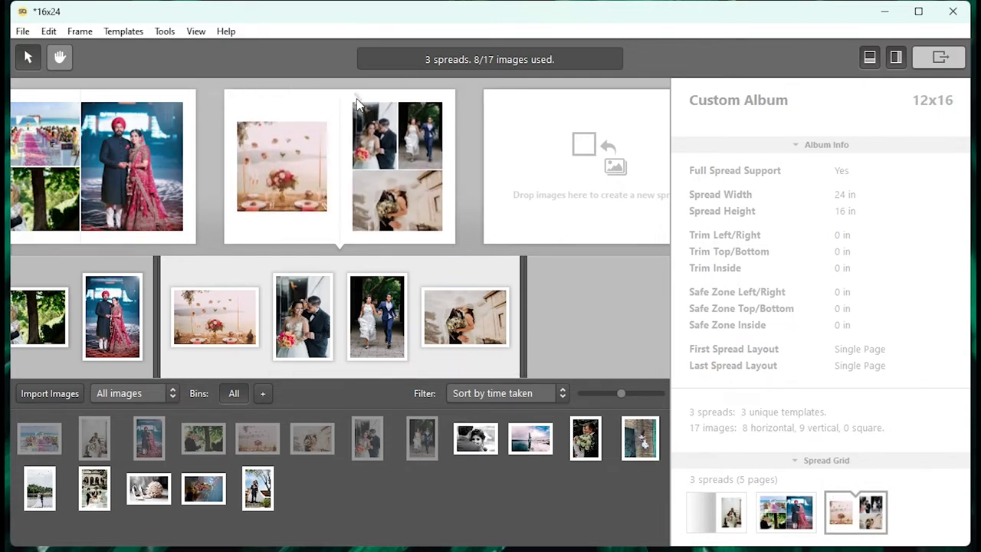
{"action": "double_click", "coordinate": [287, 232]}
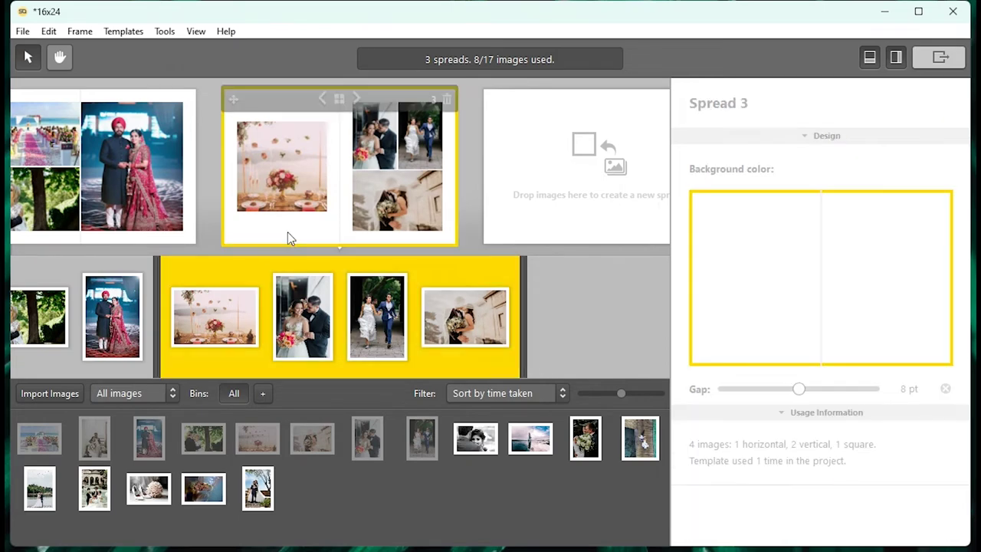
Reposition, enlarge and heighten the table photo frame on spread 3's left page
{"action": "left_click", "coordinate": [287, 244]}
{"action": "mouse_move", "coordinate": [245, 283]}
{"action": "left_mouse_down"}
{"action": "mouse_move", "coordinate": [205, 320]}
{"action": "mouse_move", "coordinate": [196, 348]}
{"action": "left_mouse_up"}
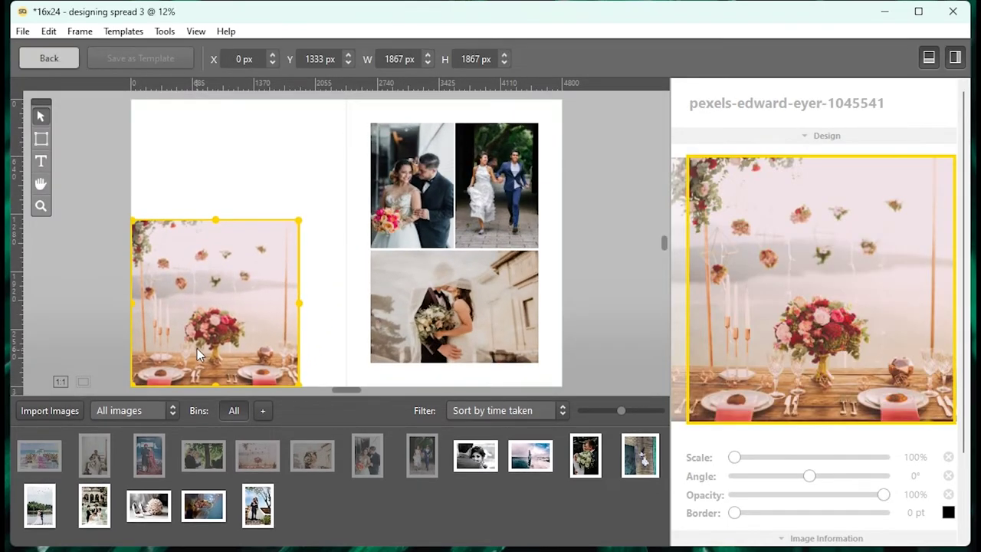
{"action": "left_click_drag", "start_coordinate": [301, 220], "coordinate": [349, 172]}
{"action": "left_click_drag", "start_coordinate": [304, 260], "coordinate": [304, 217]}
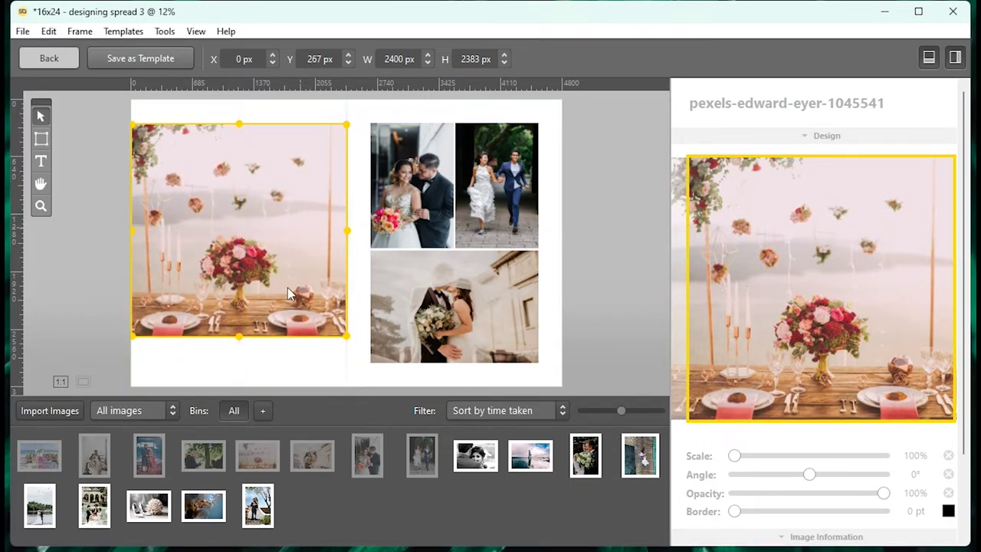
{"action": "left_click_drag", "start_coordinate": [239, 336], "coordinate": [239, 370]}
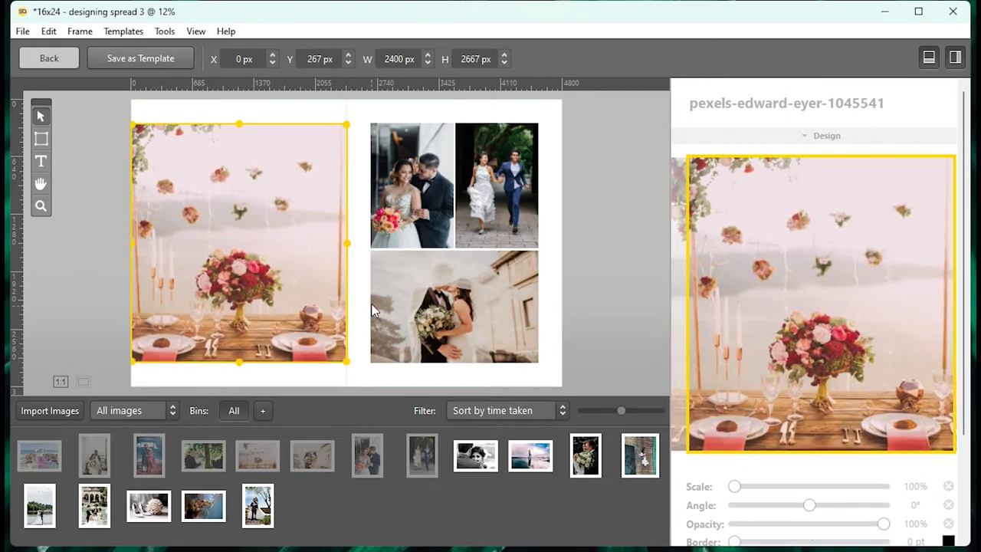
Swap the veiled kiss photo into the left frame, recentre it, and return to the overview
{"action": "left_click", "coordinate": [23, 62]}
{"action": "mouse_move", "coordinate": [414, 211]}
{"action": "left_mouse_down"}
{"action": "mouse_move", "coordinate": [273, 153]}
{"action": "mouse_move", "coordinate": [322, 181]}
{"action": "left_mouse_up"}
{"action": "double_click", "coordinate": [312, 207]}
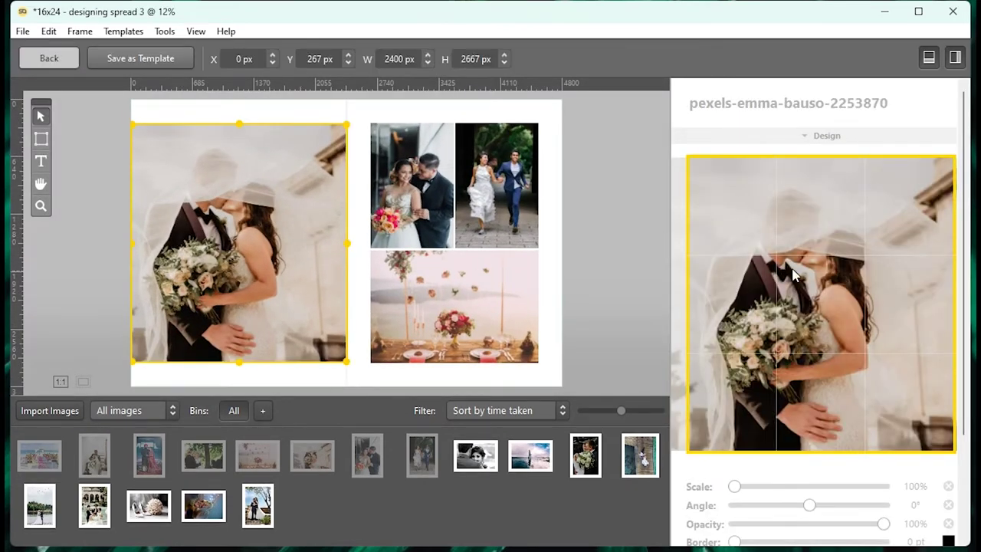
{"action": "left_click_drag", "start_coordinate": [791, 274], "coordinate": [817, 276]}
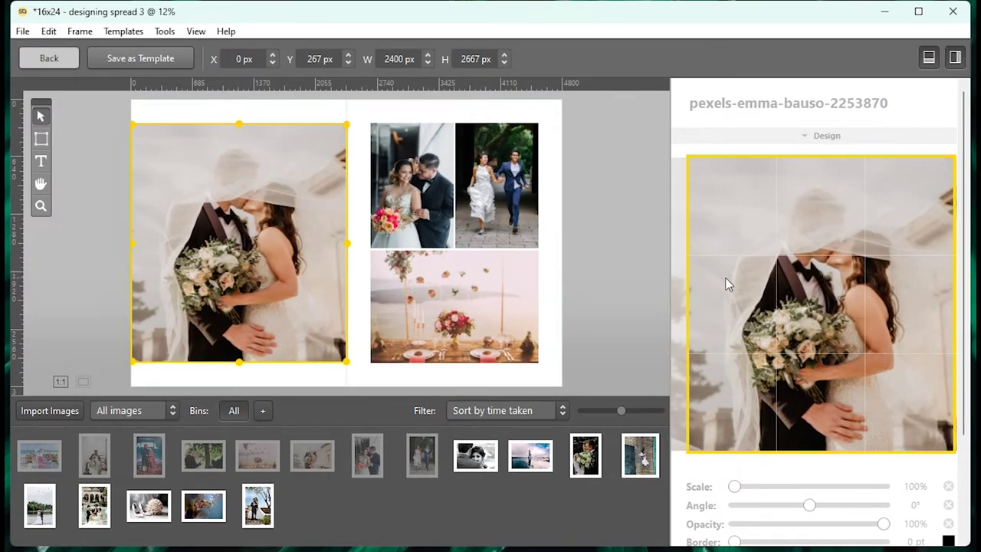
{"action": "left_click", "coordinate": [38, 63]}
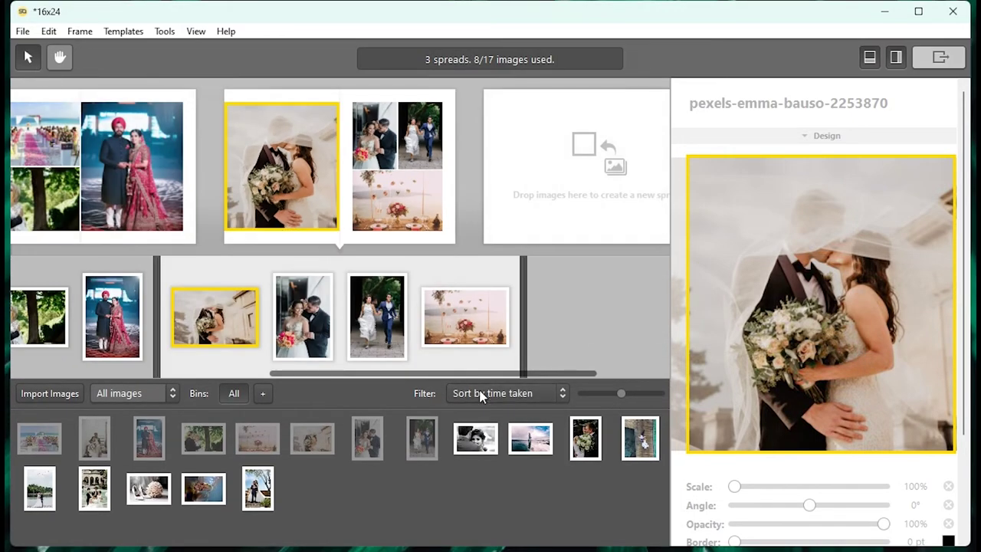
Build spread 4 from the black-and-white couple, bouquet and lake reflection photos, showing matching templates
{"action": "left_click_drag", "start_coordinate": [494, 443], "coordinate": [576, 325]}
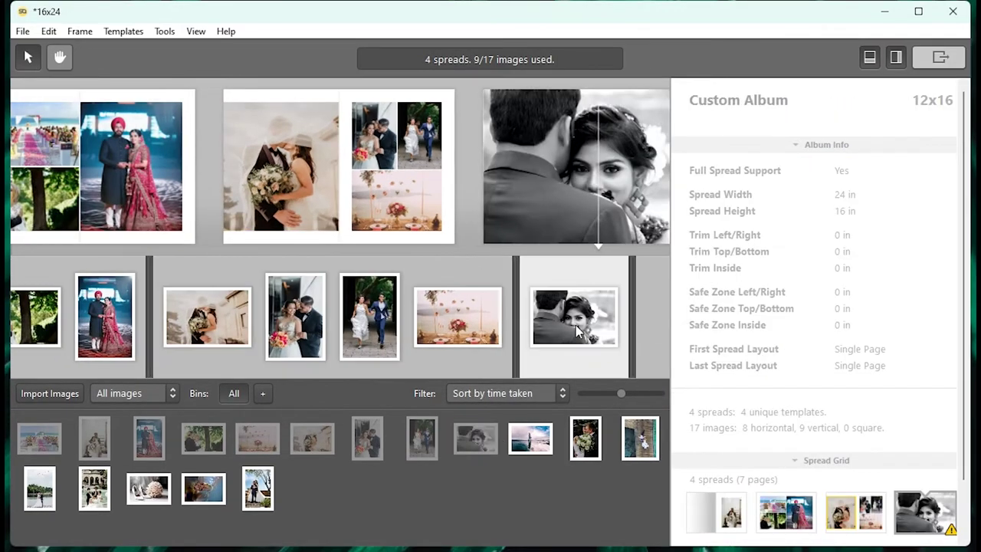
{"action": "left_click_drag", "start_coordinate": [593, 429], "coordinate": [352, 337]}
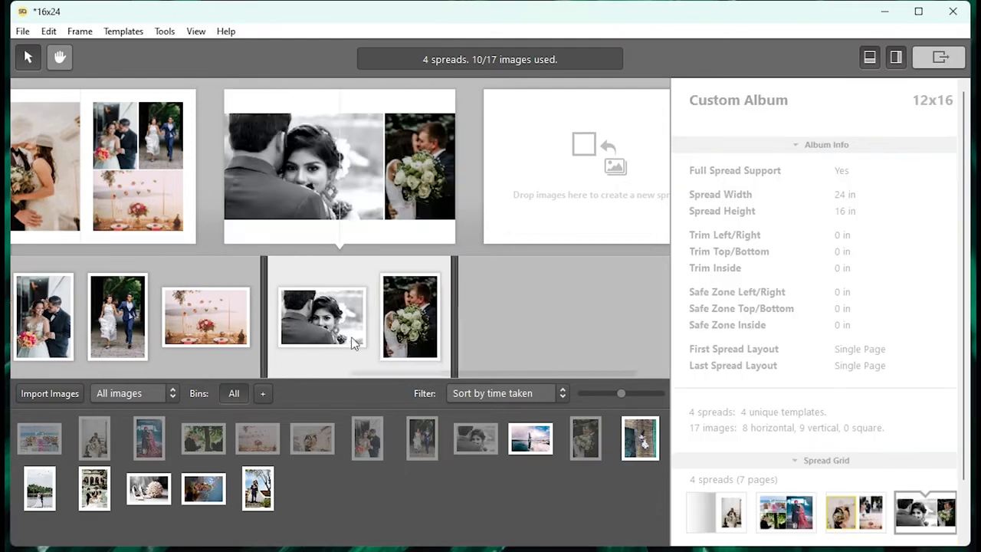
{"action": "left_click_drag", "start_coordinate": [534, 439], "coordinate": [372, 331]}
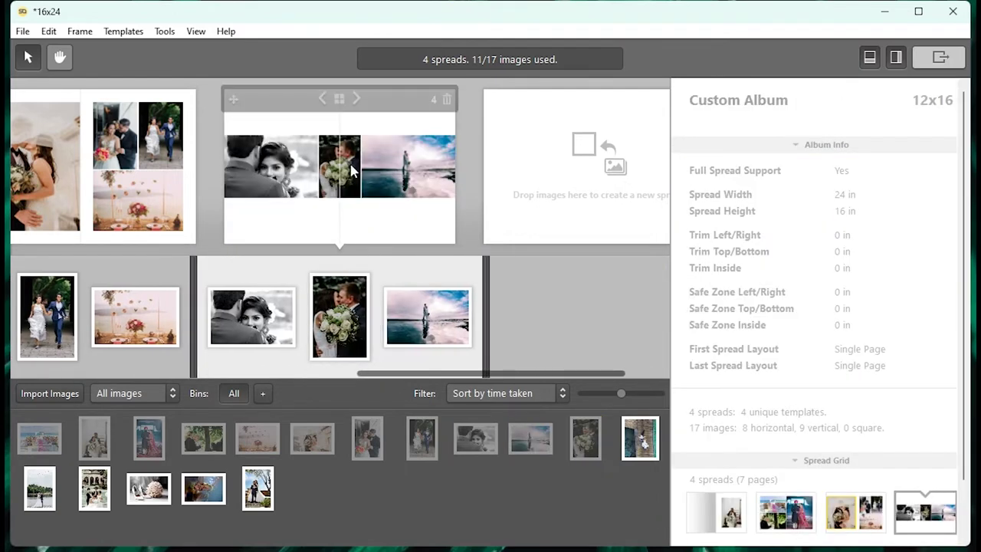
{"action": "left_click", "coordinate": [354, 99]}
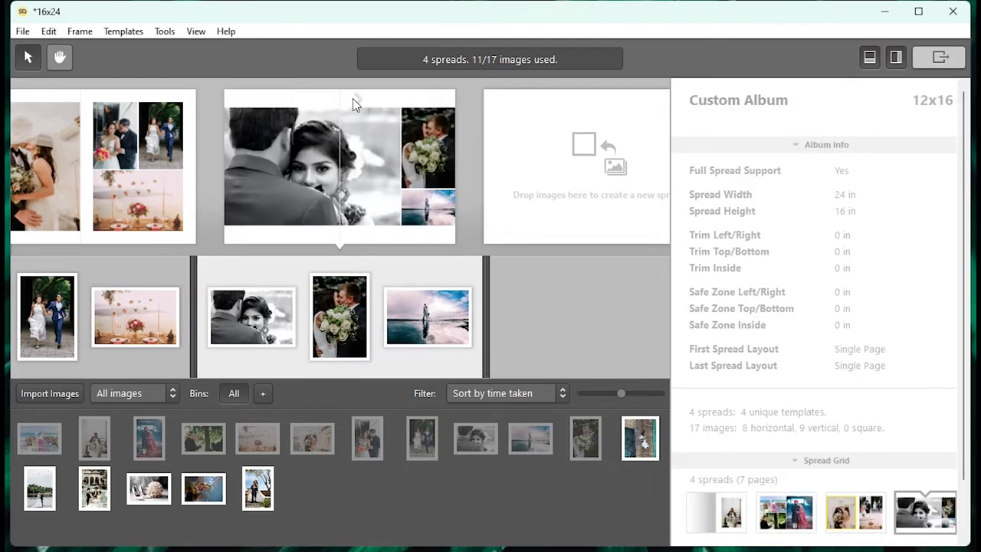
{"action": "left_click", "coordinate": [353, 98]}
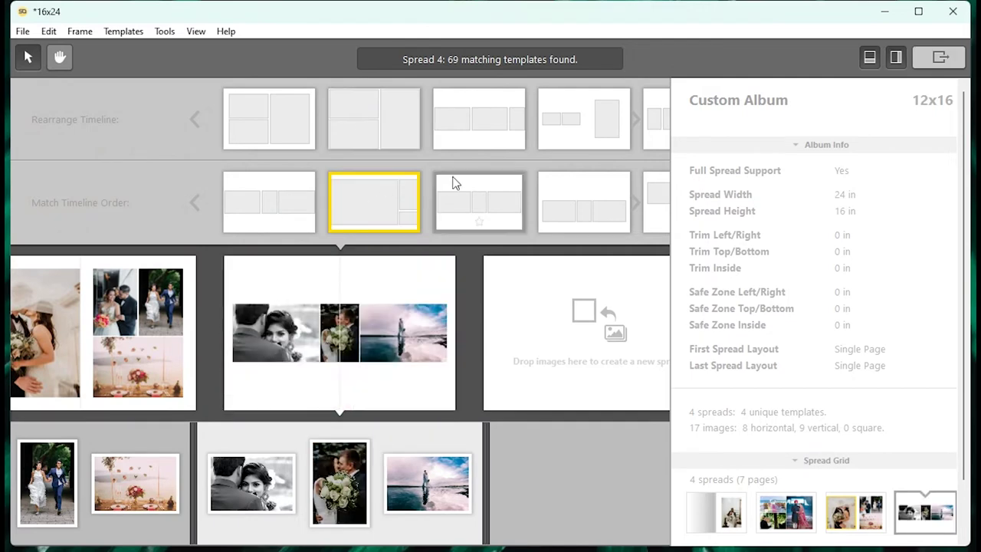
Apply the three-photo row template, then cycle spread 4 to the large bouquet-at-right layout
{"action": "left_click", "coordinate": [513, 194]}
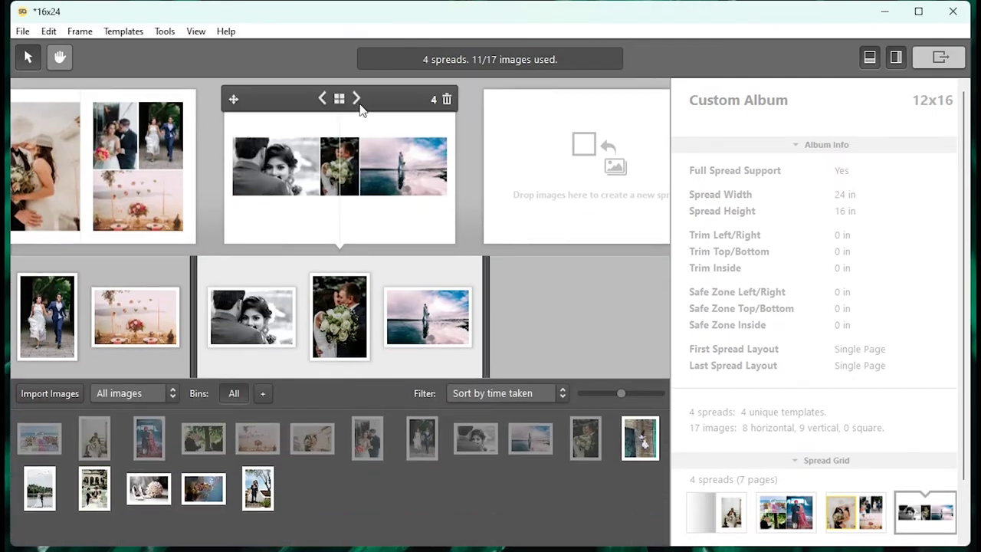
{"action": "left_click", "coordinate": [357, 99]}
{"action": "left_click", "coordinate": [357, 99]}
{"action": "left_click", "coordinate": [356, 100]}
{"action": "left_click", "coordinate": [356, 99]}
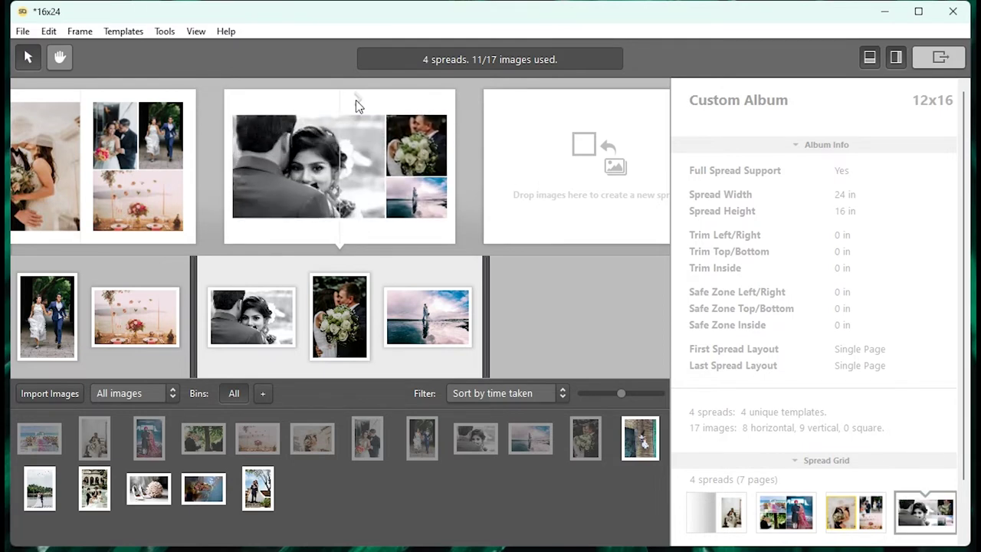
{"action": "left_click", "coordinate": [356, 100]}
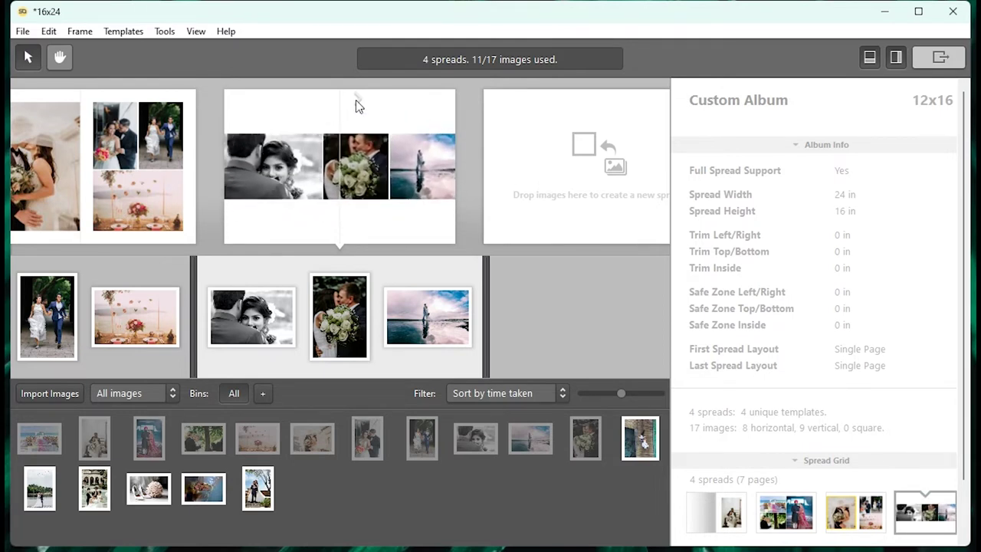
{"action": "left_click", "coordinate": [355, 99]}
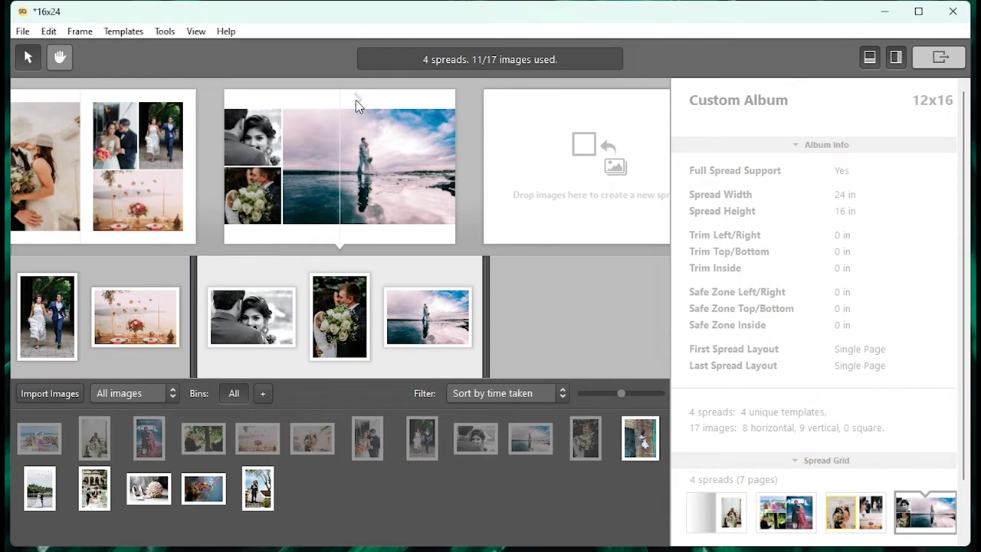
{"action": "left_click", "coordinate": [355, 100]}
{"action": "left_click", "coordinate": [356, 100]}
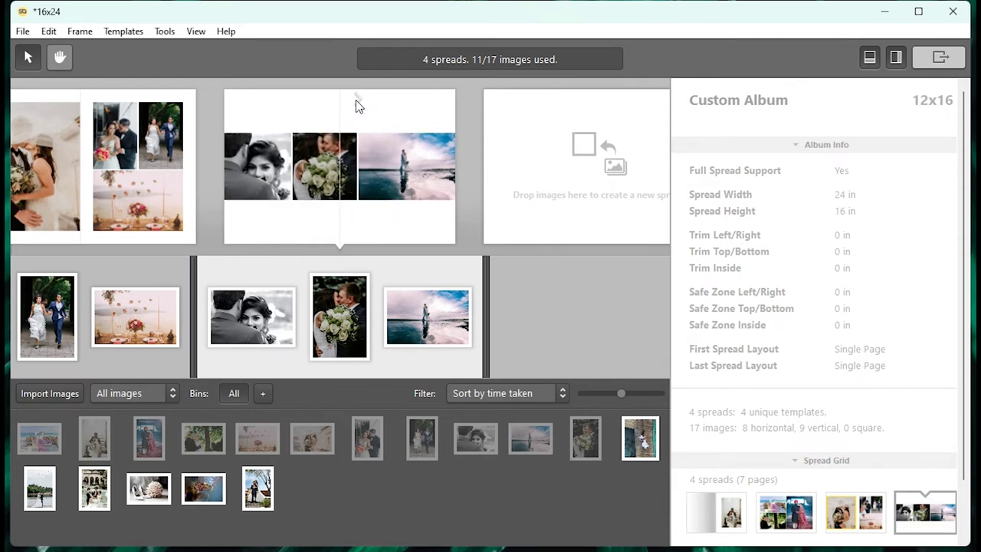
{"action": "left_click", "coordinate": [356, 99]}
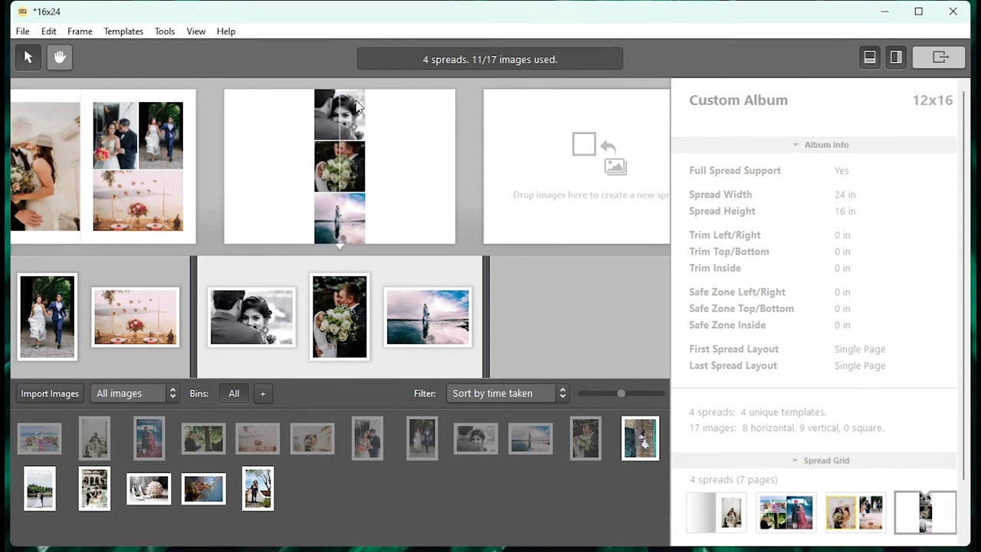
{"action": "left_click", "coordinate": [355, 99]}
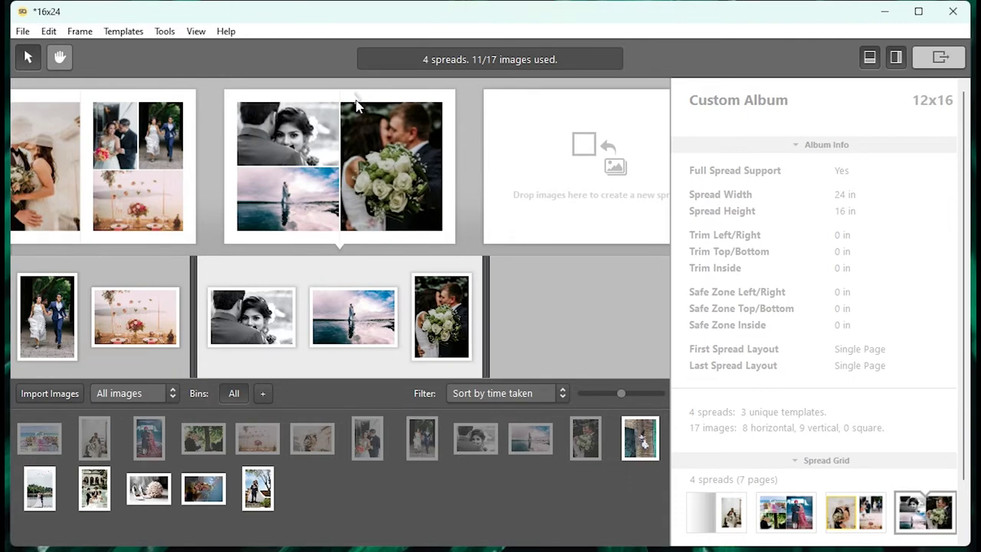
{"action": "left_click", "coordinate": [636, 451]}
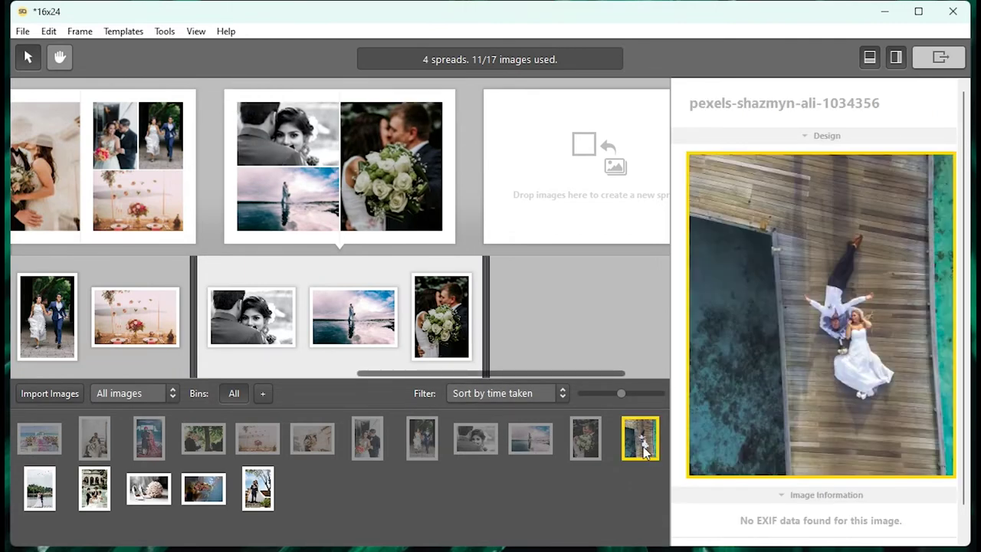
Create spread 5 from the aerial dock, lakeside couple and villa family photos
{"action": "left_click_drag", "start_coordinate": [636, 450], "coordinate": [526, 314]}
{"action": "left_click_drag", "start_coordinate": [40, 495], "coordinate": [323, 320]}
{"action": "left_click", "coordinate": [97, 494]}
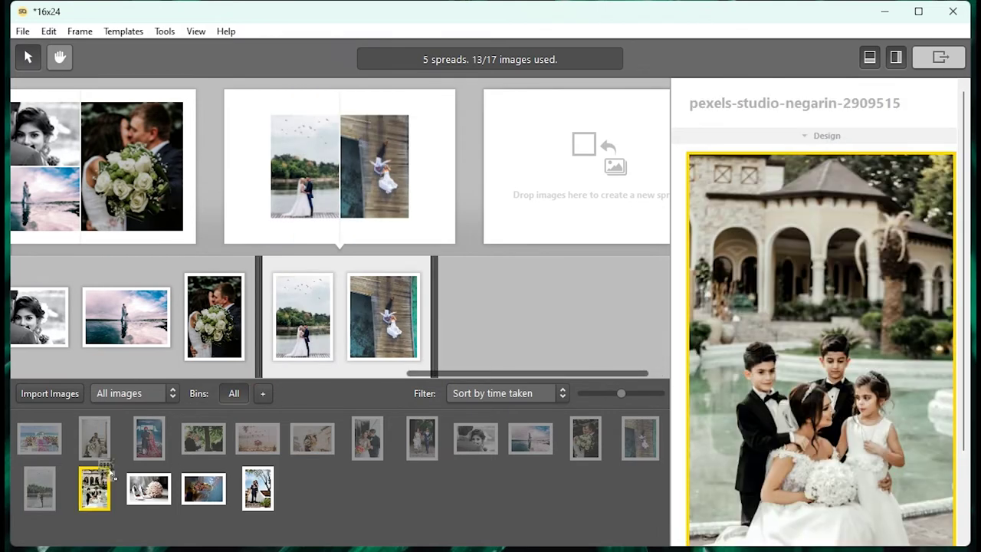
{"action": "left_click_drag", "start_coordinate": [105, 494], "coordinate": [411, 299]}
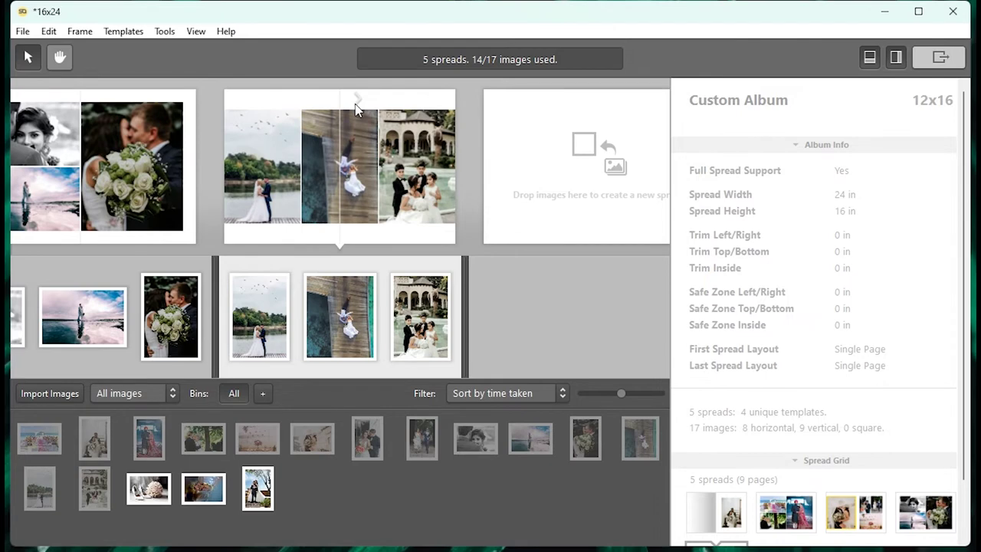
Cycle spread 5's layouts to two stacked photos beside a large one, then open it
{"action": "left_click", "coordinate": [355, 105]}
{"action": "left_click", "coordinate": [355, 105]}
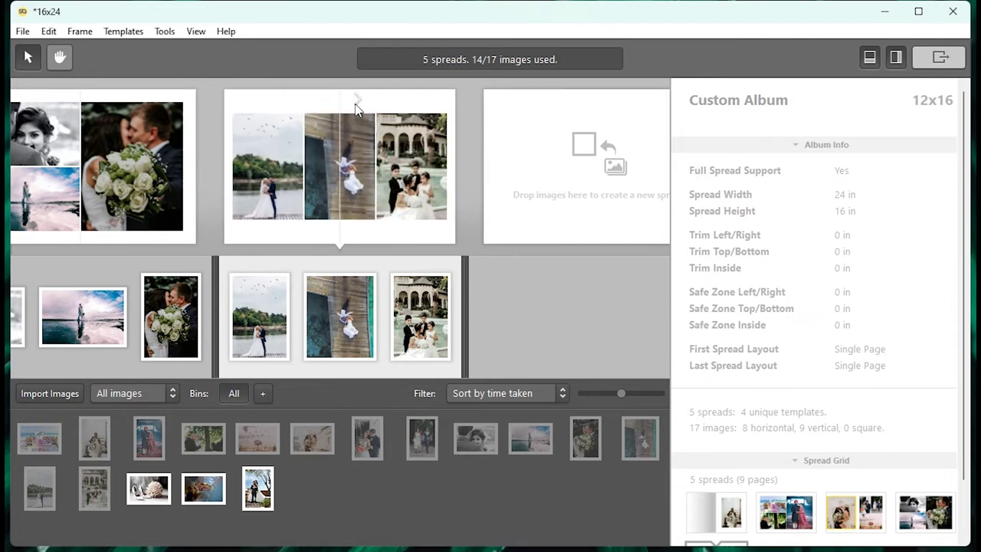
{"action": "left_click", "coordinate": [354, 102]}
{"action": "left_click", "coordinate": [354, 102]}
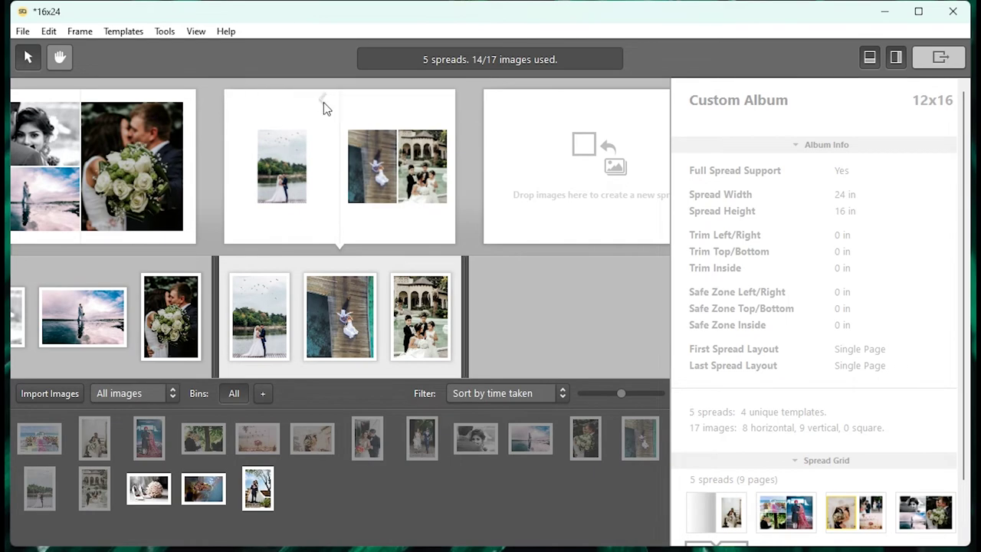
{"action": "left_click", "coordinate": [324, 102]}
{"action": "double_click", "coordinate": [437, 165]}
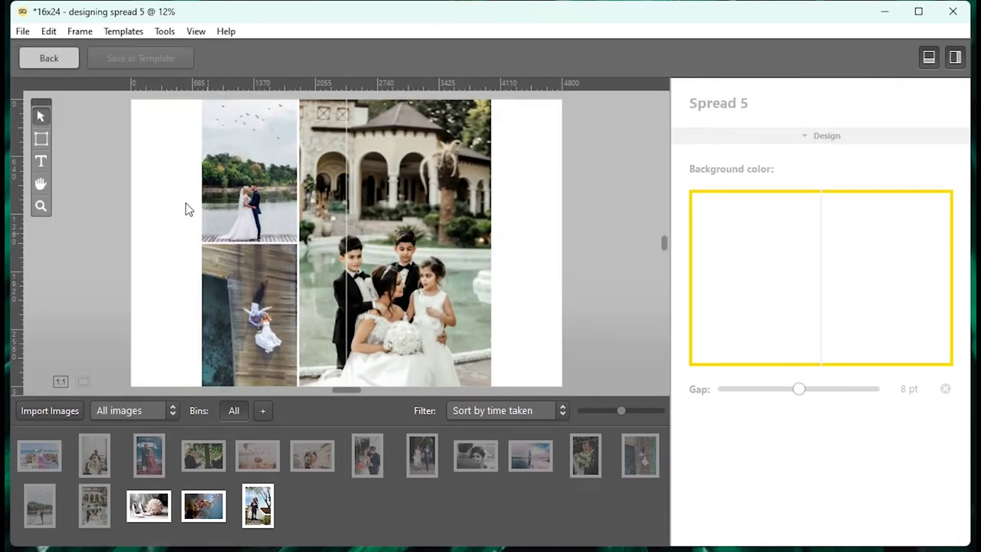
Resize the stacked photos to 1200 px wide, pan the lakeside photo, widen the villa photo to the page edge
{"action": "left_click_drag", "start_coordinate": [284, 302], "coordinate": [195, 291]}
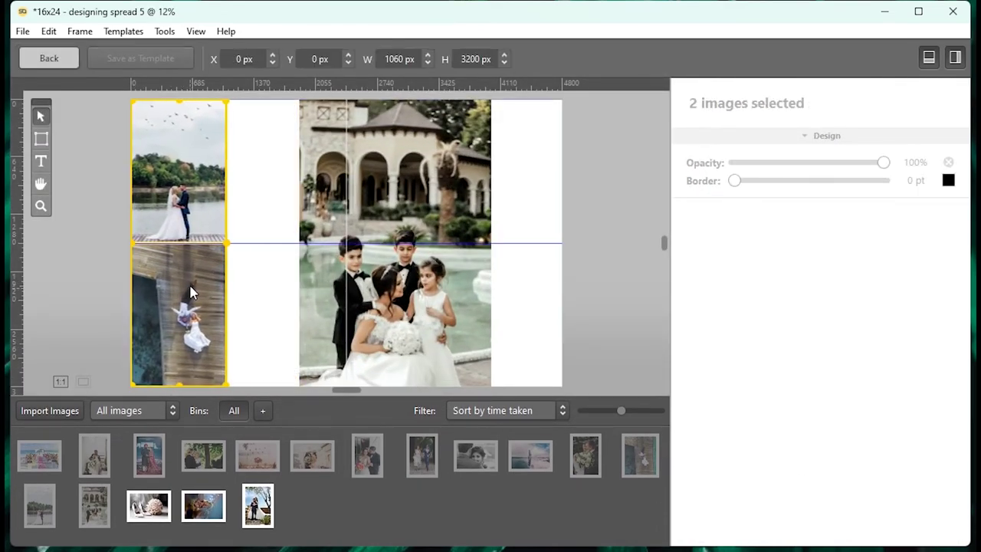
{"action": "left_click_drag", "start_coordinate": [227, 243], "coordinate": [296, 242]}
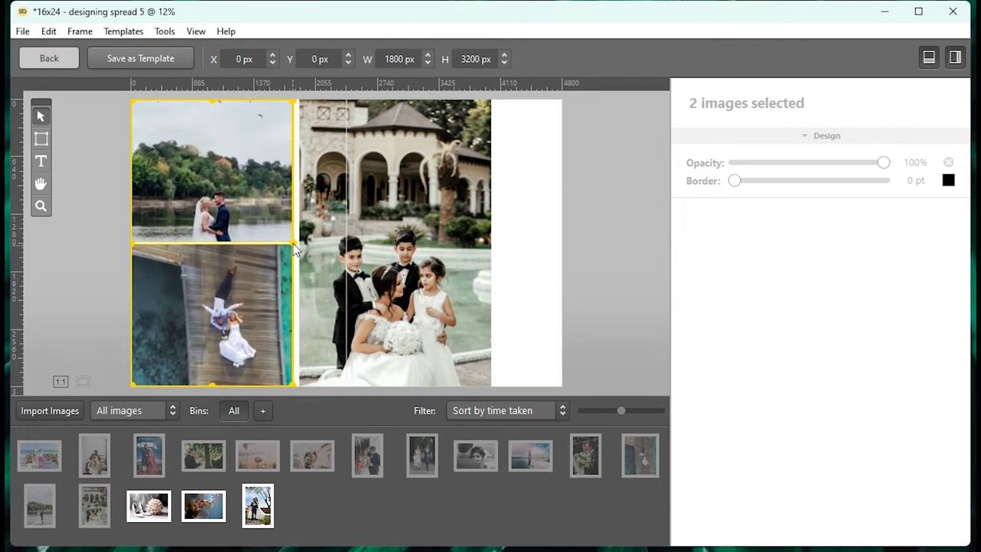
{"action": "left_click_drag", "start_coordinate": [295, 242], "coordinate": [241, 268]}
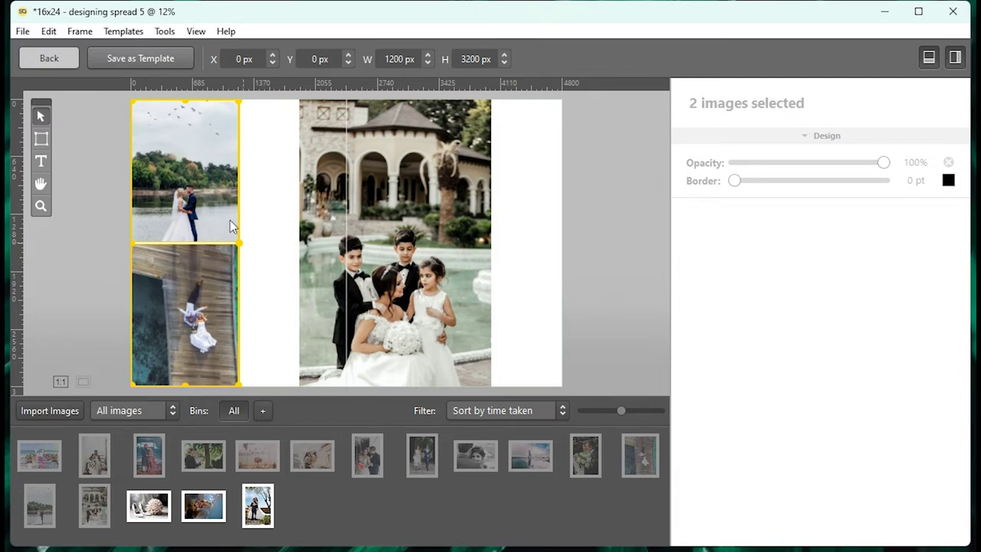
{"action": "left_click", "coordinate": [229, 219]}
{"action": "left_click_drag", "start_coordinate": [804, 288], "coordinate": [800, 250]}
{"action": "left_click_drag", "start_coordinate": [407, 299], "coordinate": [494, 298]}
{"action": "left_click_drag", "start_coordinate": [541, 244], "coordinate": [567, 242]}
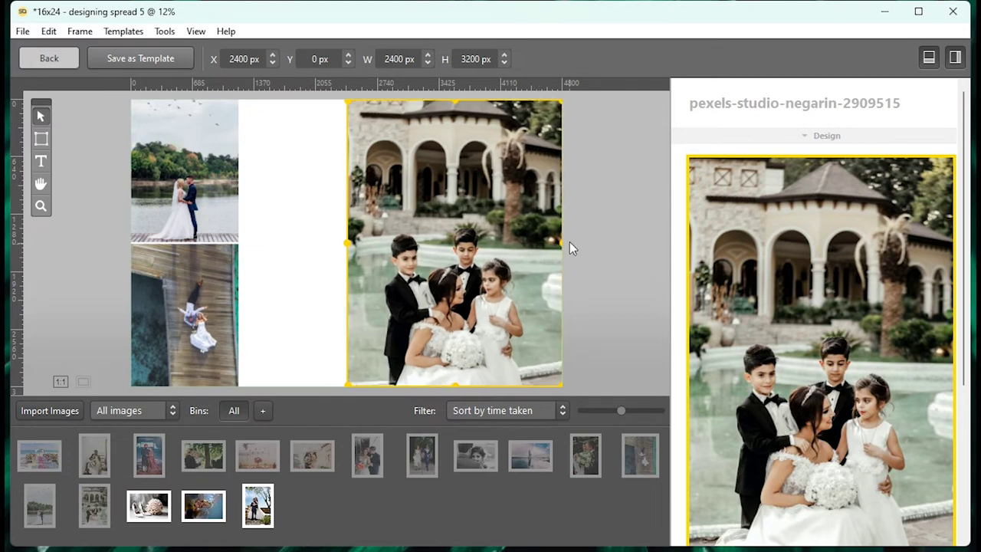
Place lakeside and aerial photos side by side, make them taller, raise them, and return
{"action": "left_click_drag", "start_coordinate": [220, 203], "coordinate": [310, 264]}
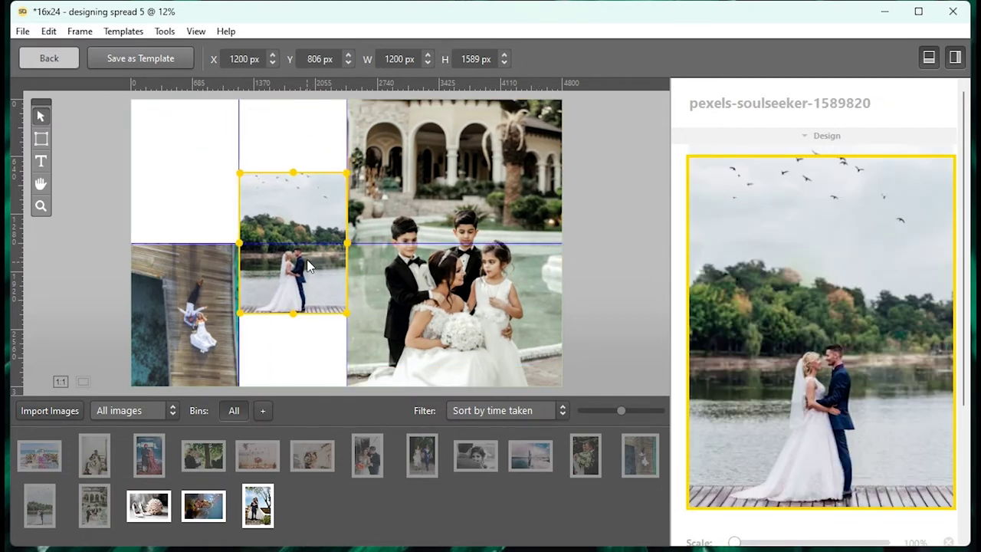
{"action": "left_click_drag", "start_coordinate": [179, 322], "coordinate": [180, 250]}
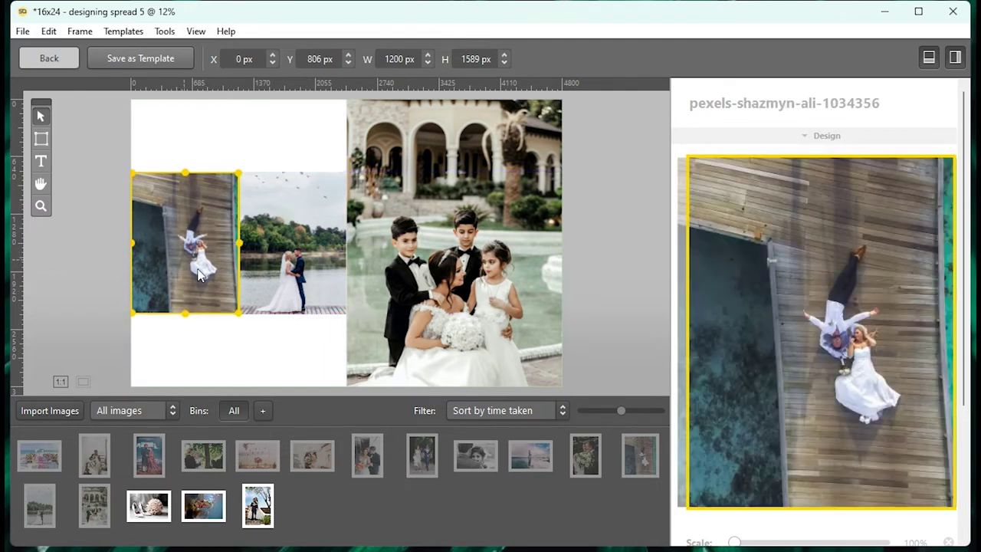
{"action": "left_click_drag", "start_coordinate": [240, 243], "coordinate": [232, 243]}
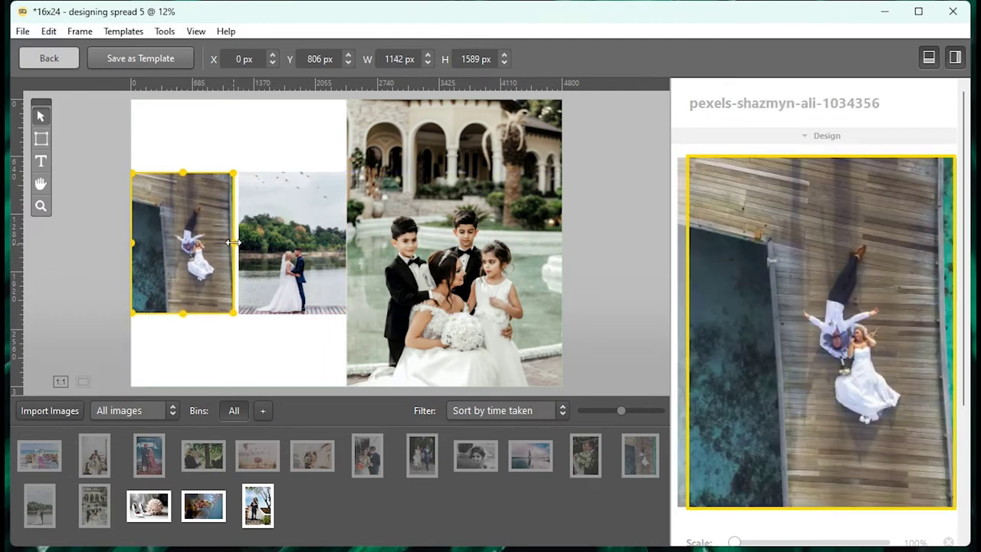
{"action": "left_click", "coordinate": [278, 257]}
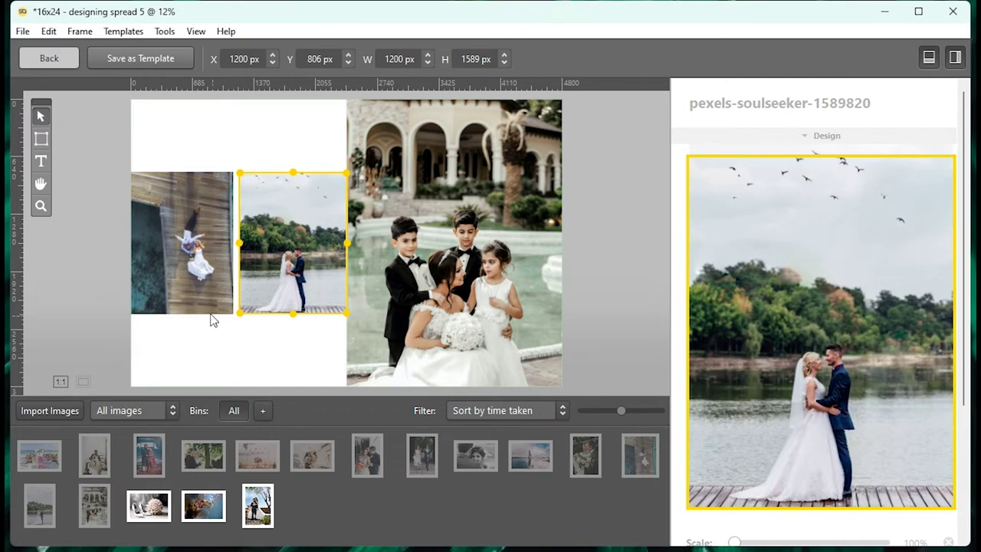
{"action": "left_click", "coordinate": [211, 313], "text": "shift"}
{"action": "left_click_drag", "start_coordinate": [242, 313], "coordinate": [236, 366]}
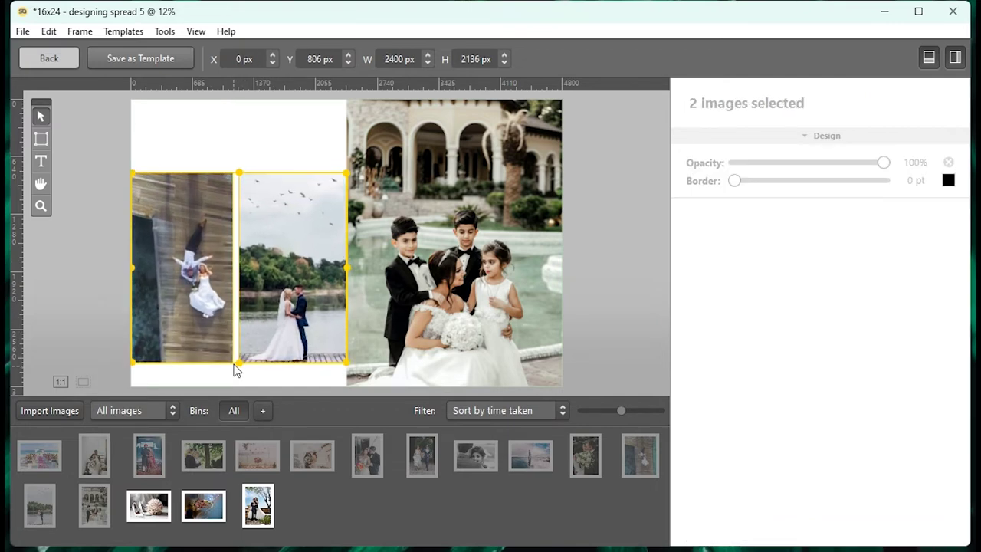
{"action": "left_click_drag", "start_coordinate": [265, 324], "coordinate": [267, 305]}
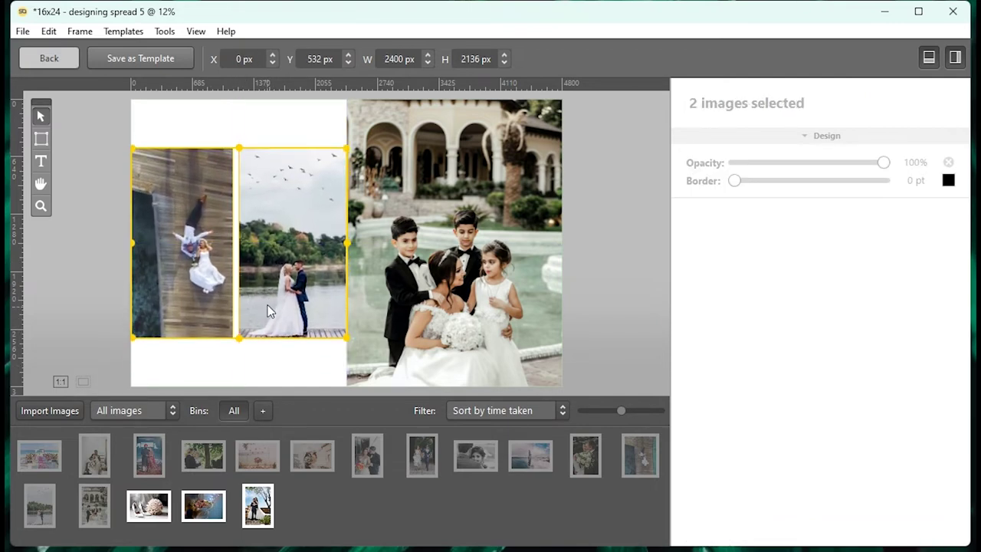
{"action": "left_click", "coordinate": [51, 61]}
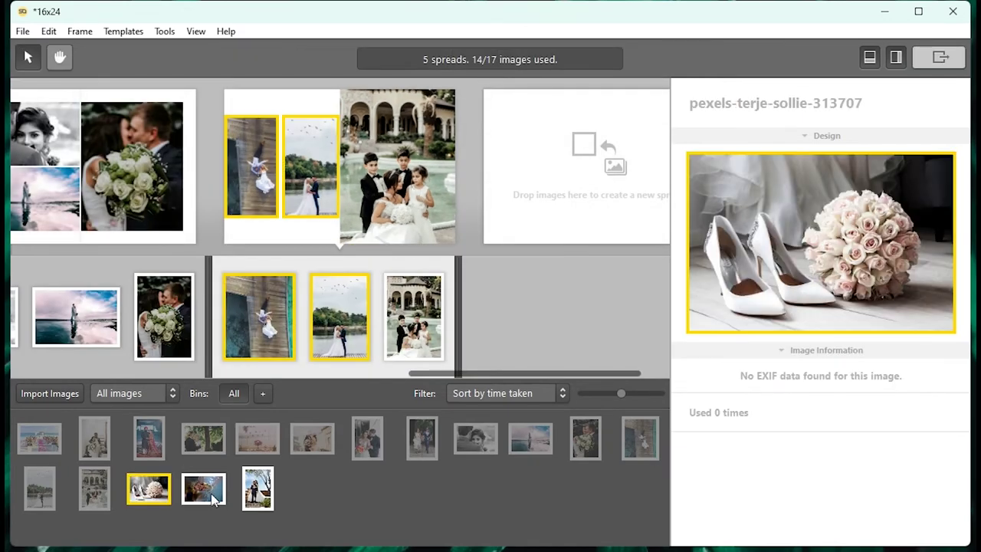
Build spread 6 from the remaining bin photos and switch it to a larger-image layout
{"action": "left_click_drag", "start_coordinate": [257, 483], "coordinate": [576, 317]}
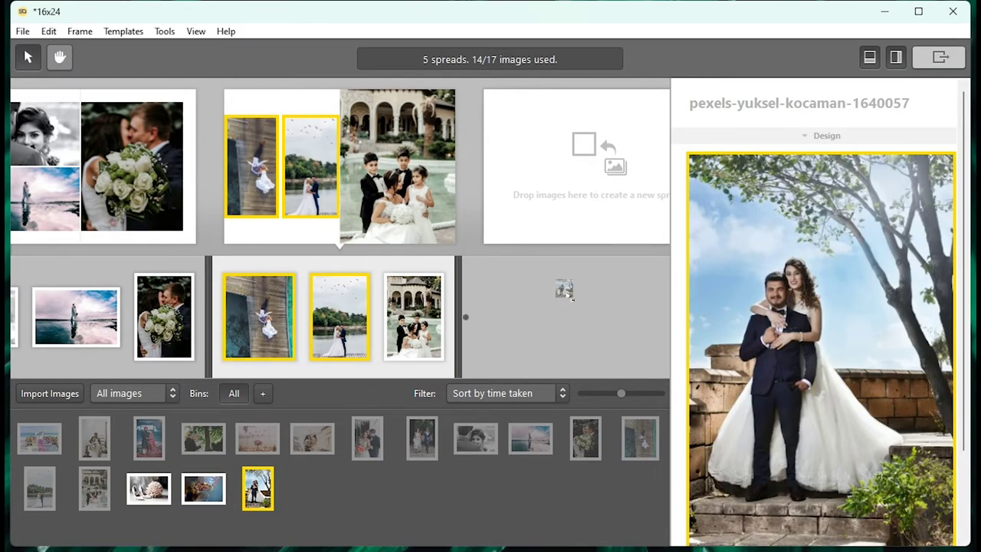
{"action": "left_click_drag", "start_coordinate": [223, 500], "coordinate": [340, 325]}
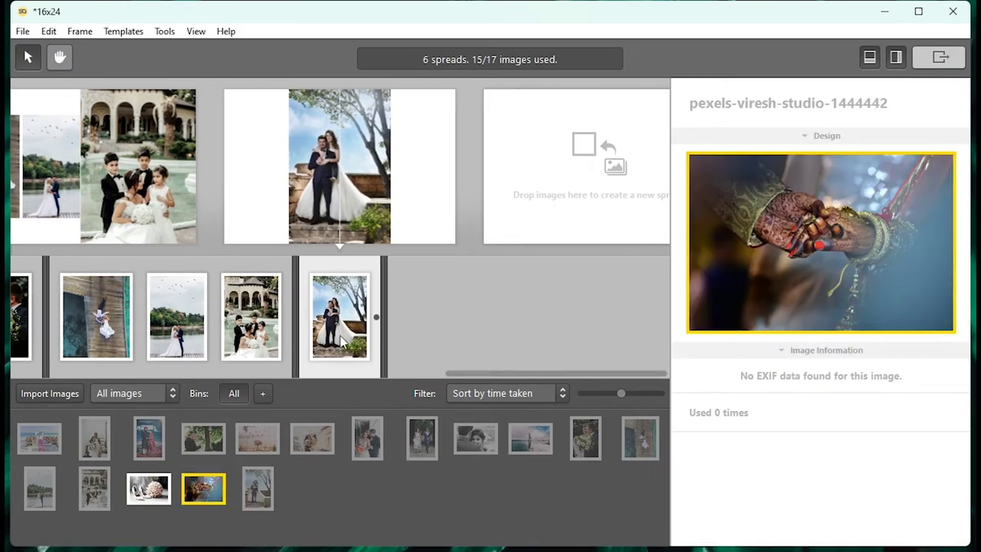
{"action": "left_click_drag", "start_coordinate": [156, 481], "coordinate": [314, 329]}
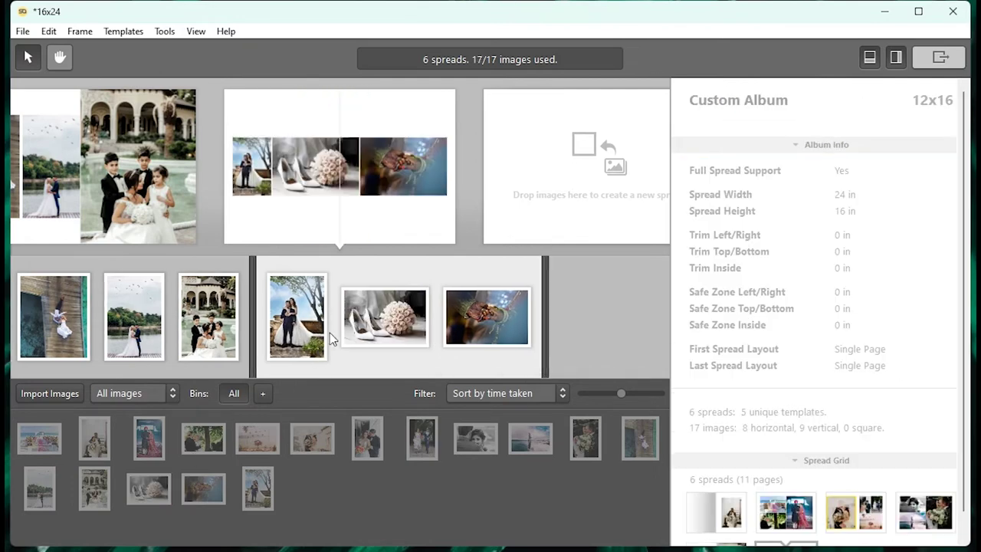
{"action": "left_click", "coordinate": [354, 108]}
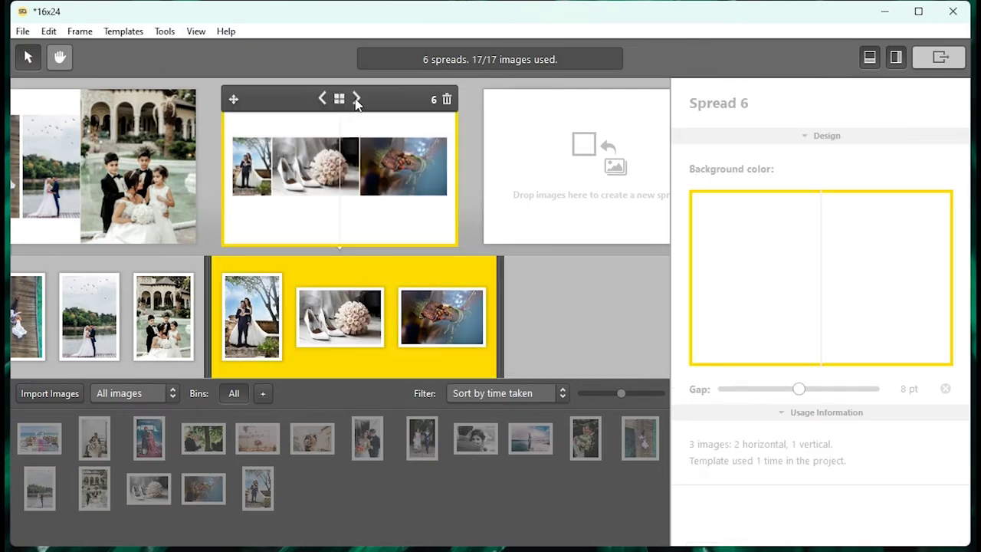
{"action": "left_click", "coordinate": [355, 100]}
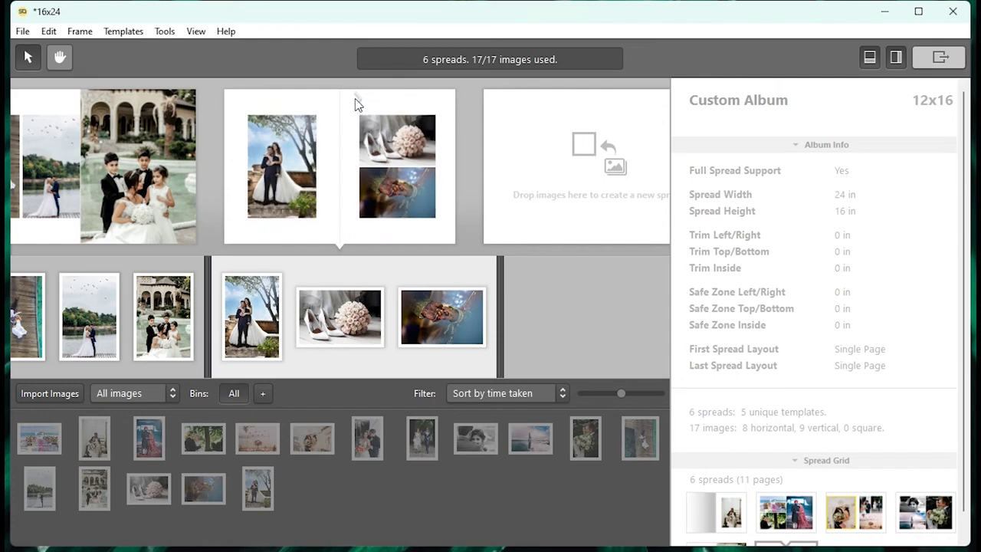
{"action": "mouse_move", "coordinate": [340, 166]}
{"action": "left_click", "coordinate": [324, 97]}
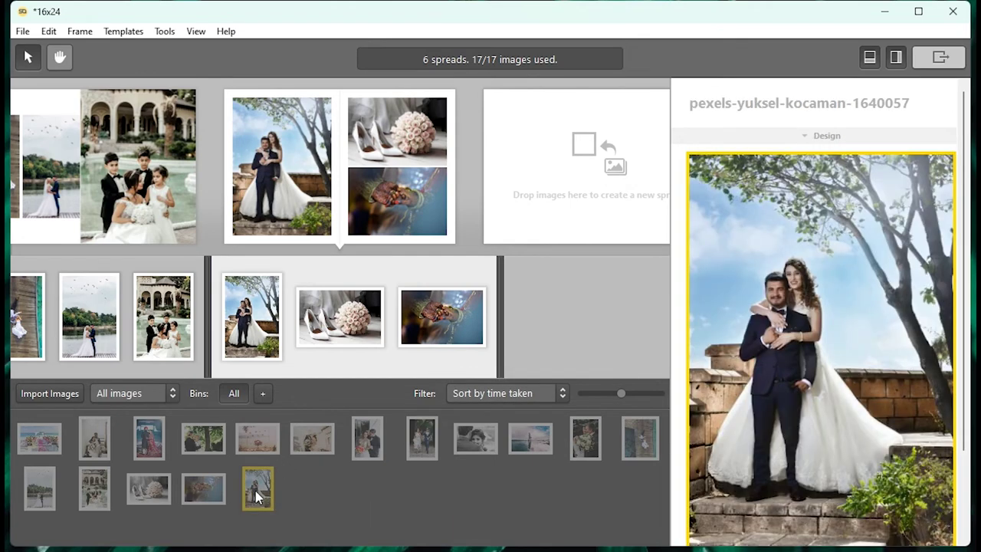
Add a seventh spread of the couple under the tree, converted to a single page
{"action": "left_click_drag", "start_coordinate": [255, 491], "coordinate": [586, 314]}
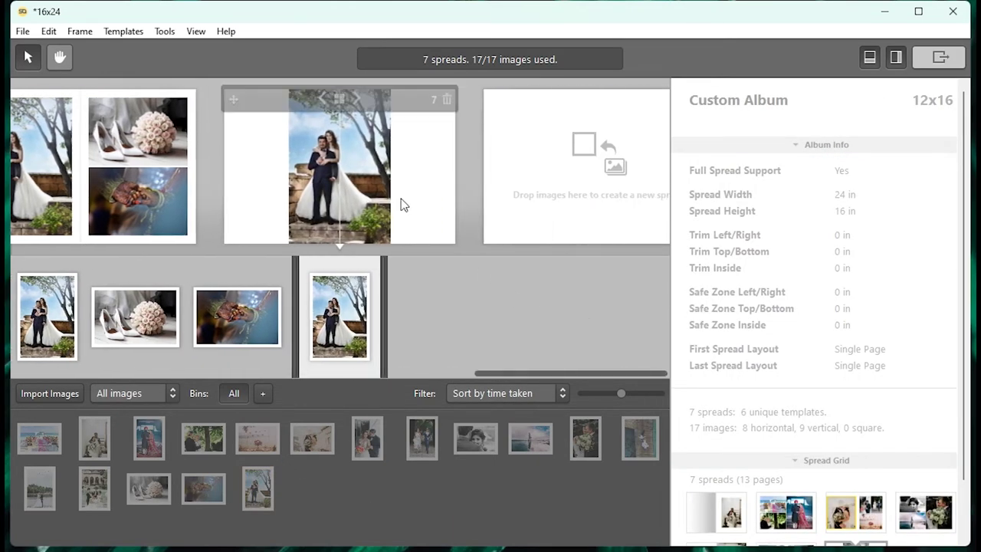
{"action": "right_click", "coordinate": [399, 199]}
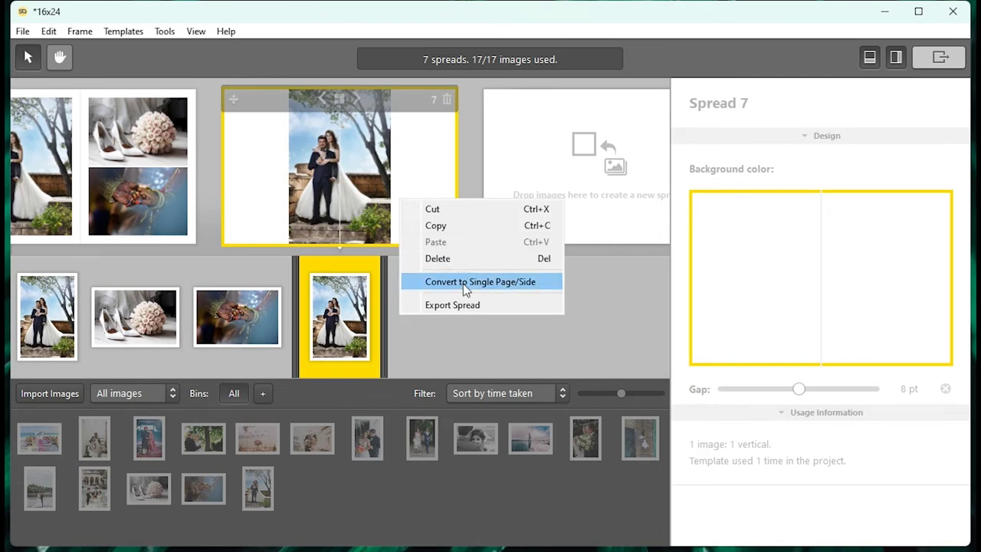
{"action": "left_click", "coordinate": [462, 284]}
{"action": "left_click", "coordinate": [420, 238]}
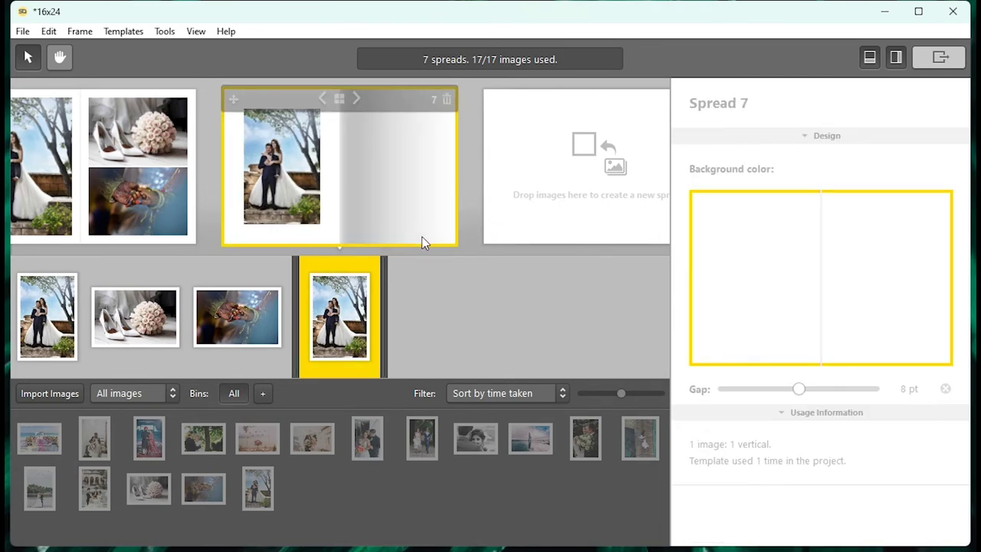
{"action": "left_click", "coordinate": [22, 32]}
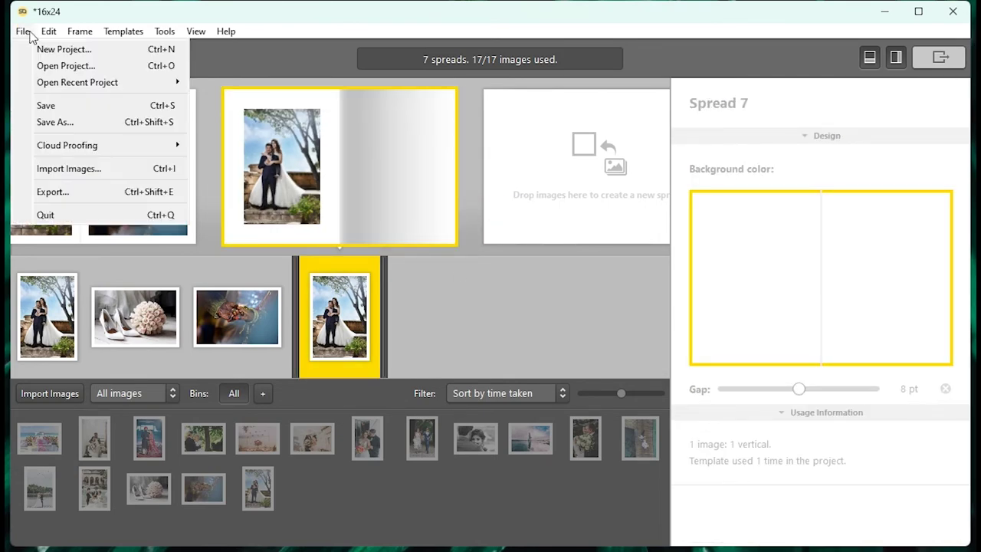
In the export settings, enable Export for Print with the PSD (Beta) format
{"action": "left_click", "coordinate": [76, 191]}
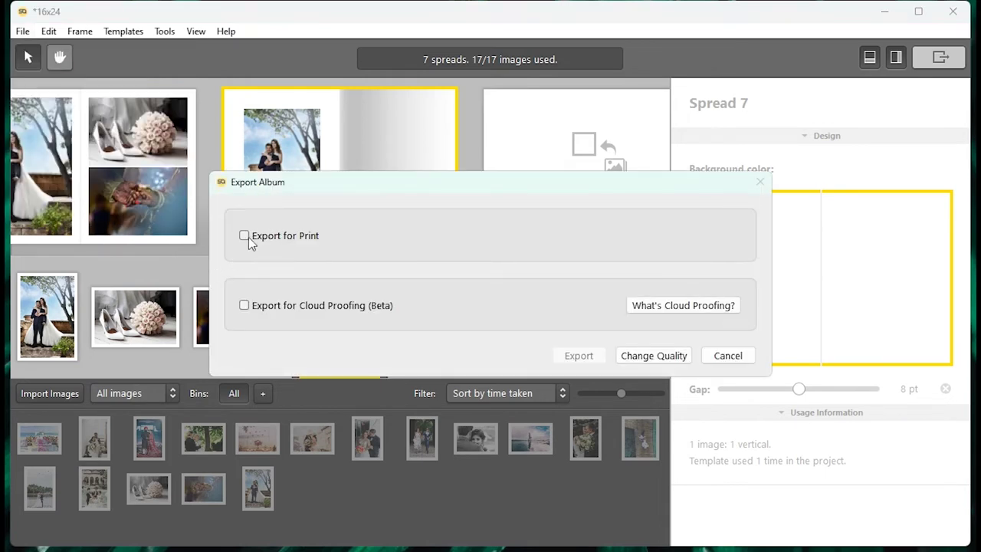
{"action": "left_click", "coordinate": [244, 234]}
{"action": "left_click", "coordinate": [268, 264]}
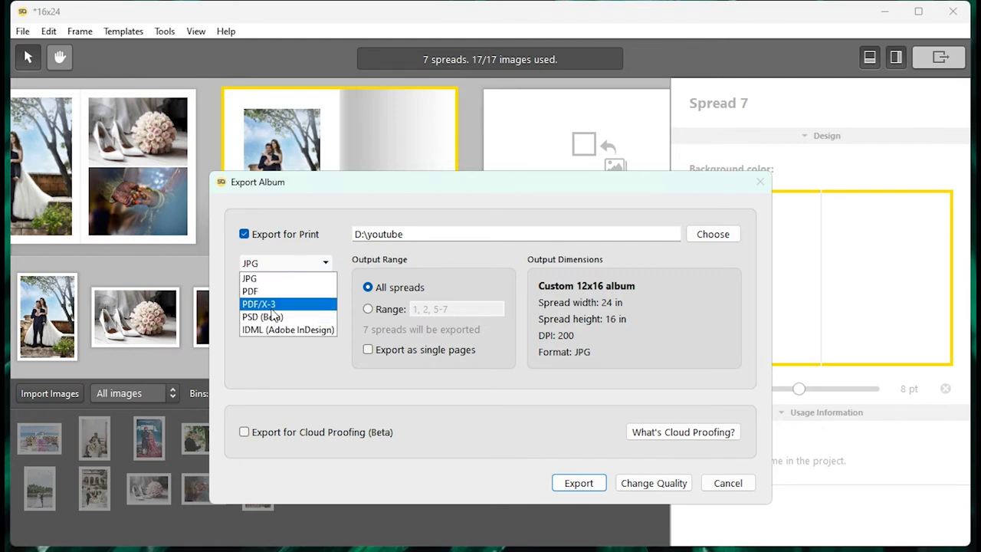
{"action": "left_click", "coordinate": [265, 317]}
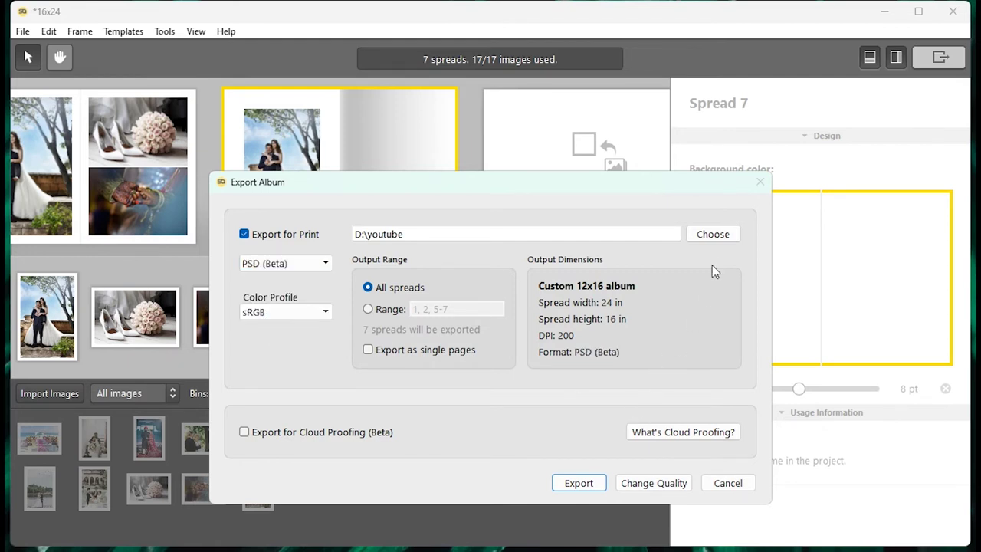
Export all seven spreads into a new 'psd' folder under D:\youtube
{"action": "left_click", "coordinate": [701, 242]}
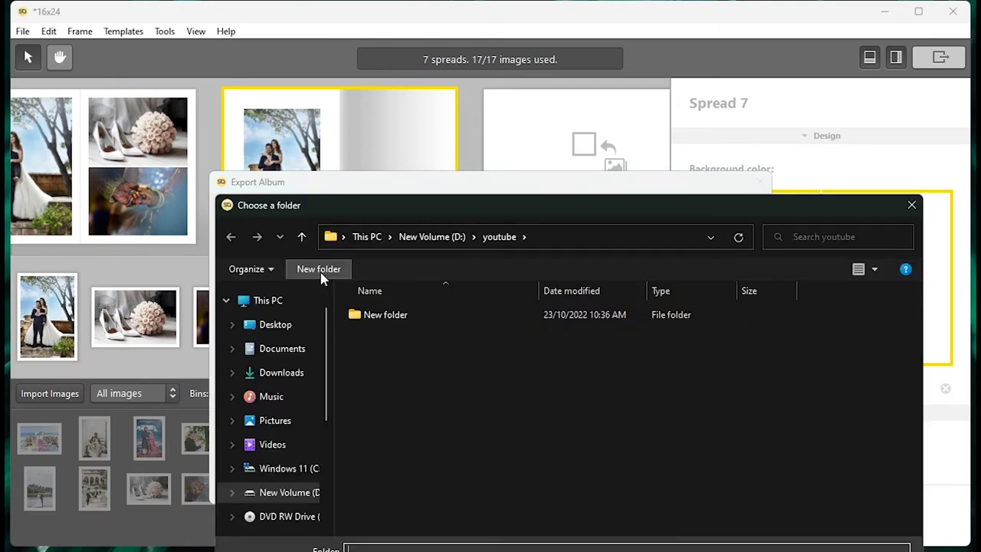
{"action": "left_click", "coordinate": [320, 273]}
{"action": "type", "text": "psd"}
{"action": "left_click", "coordinate": [440, 420]}
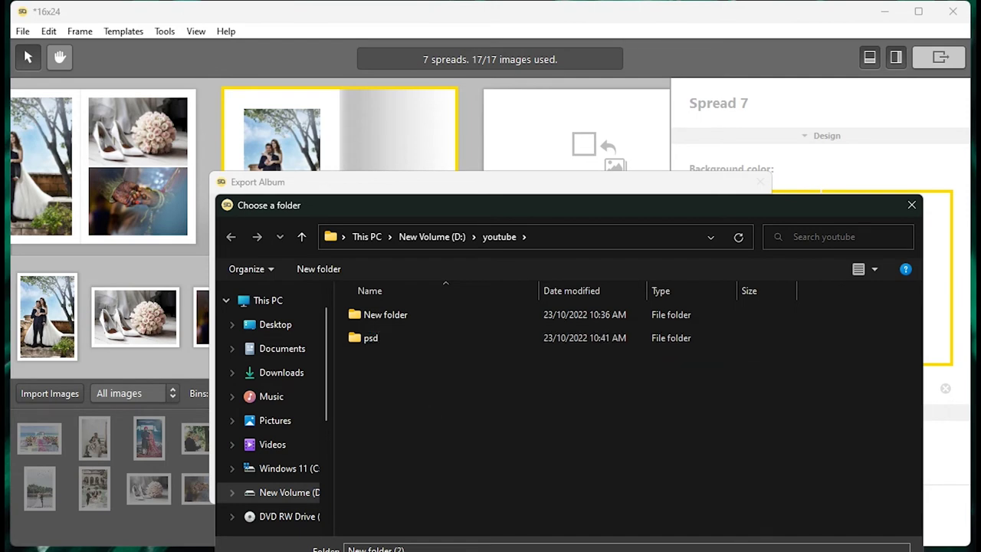
{"action": "left_click", "coordinate": [368, 339]}
{"action": "left_click", "coordinate": [734, 549]}
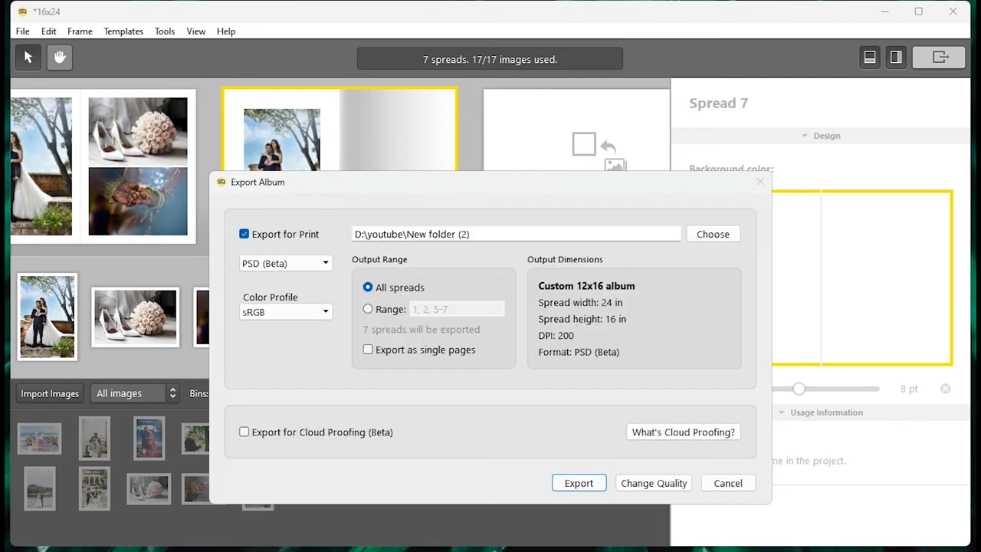
{"action": "left_click", "coordinate": [576, 484]}
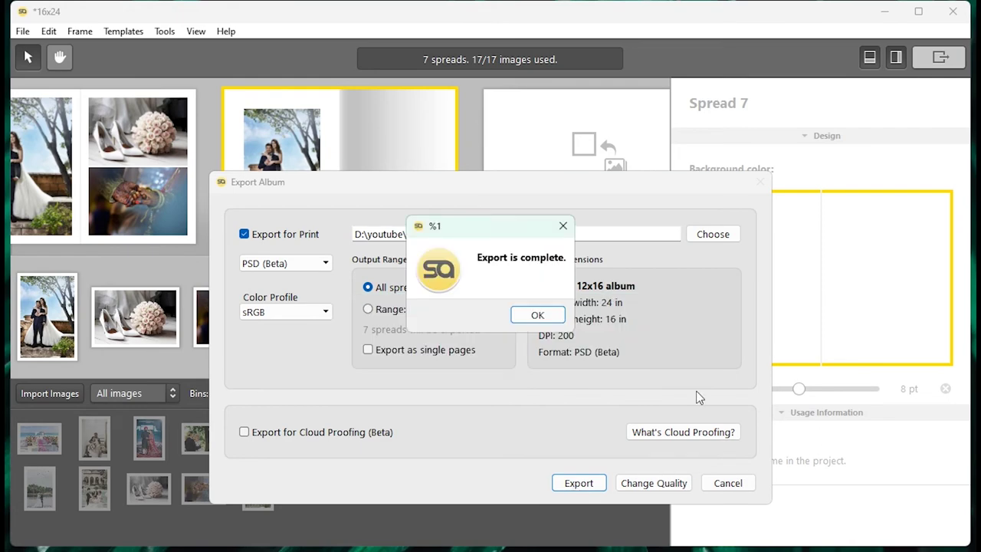
{"action": "left_click", "coordinate": [537, 315]}
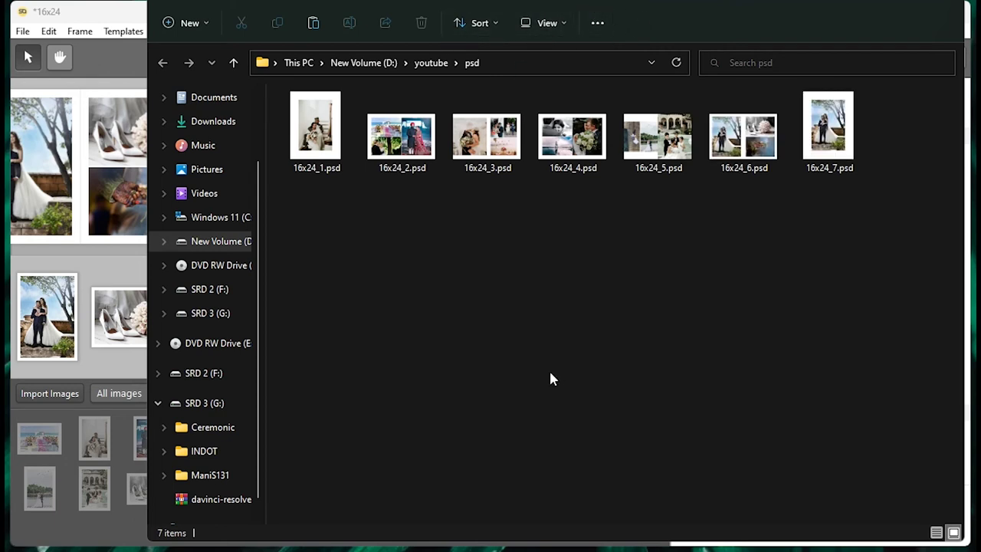
Enlarge the icons in D:\youtube\psd to review the seven exported spreads
{"action": "scroll", "coordinate": [496, 360], "scroll_direction": "up", "scroll_amount": 1, "text": "ctrl"}
{"action": "scroll", "coordinate": [496, 360], "scroll_direction": "up", "scroll_amount": 1, "text": "ctrl"}
{"action": "scroll", "coordinate": [496, 360], "scroll_direction": "up", "scroll_amount": 1, "text": "ctrl"}
{"action": "scroll", "coordinate": [496, 360], "scroll_direction": "up", "scroll_amount": 1, "text": "ctrl"}
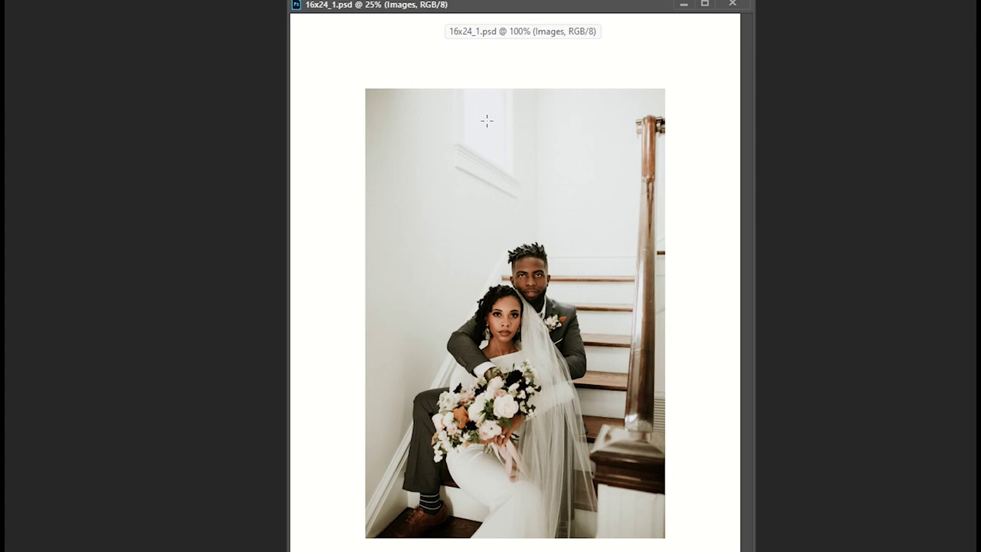
Merge the Background group into a single layer in the Layers panel
{"action": "left_click", "coordinate": [967, 80]}
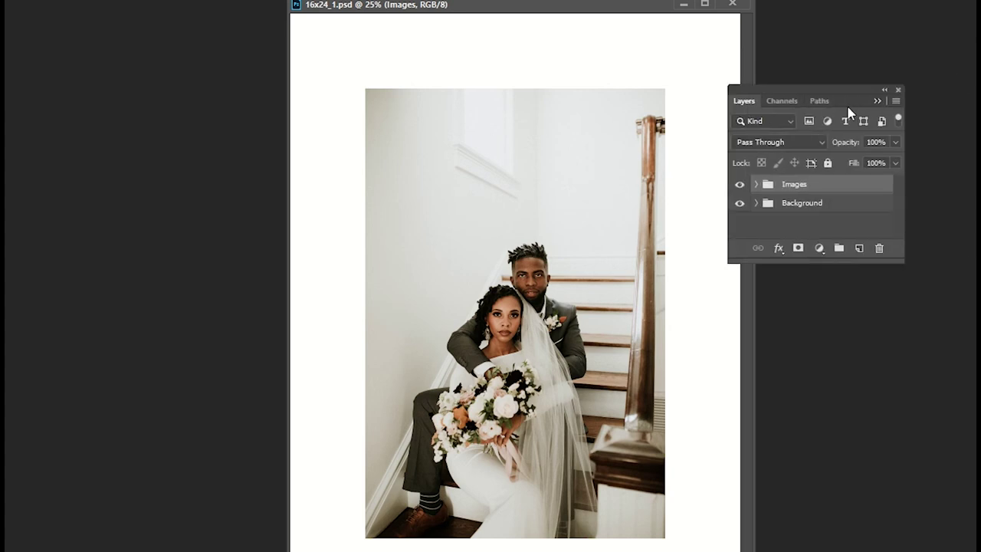
{"action": "left_click_drag", "start_coordinate": [856, 293], "coordinate": [856, 382]}
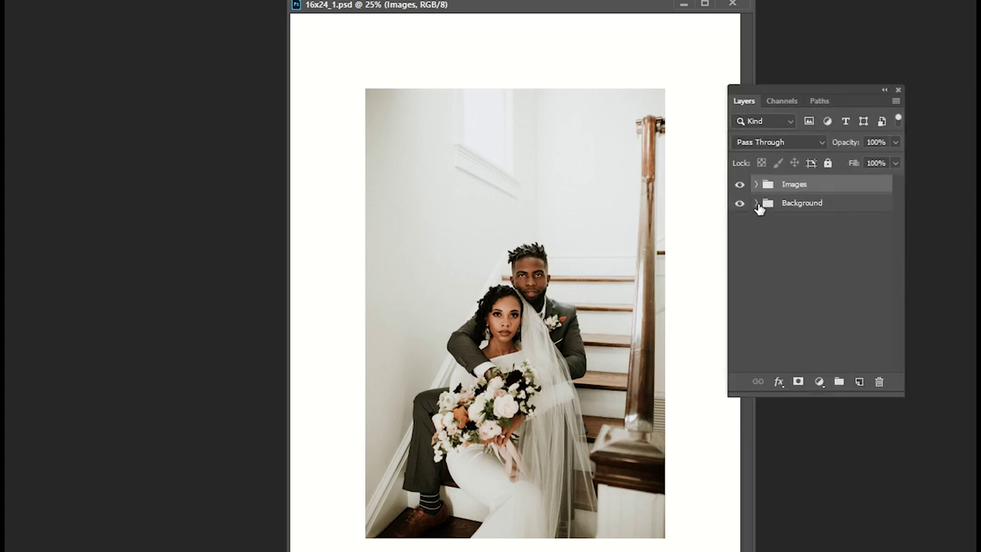
{"action": "left_click", "coordinate": [822, 212]}
{"action": "right_click", "coordinate": [822, 212]}
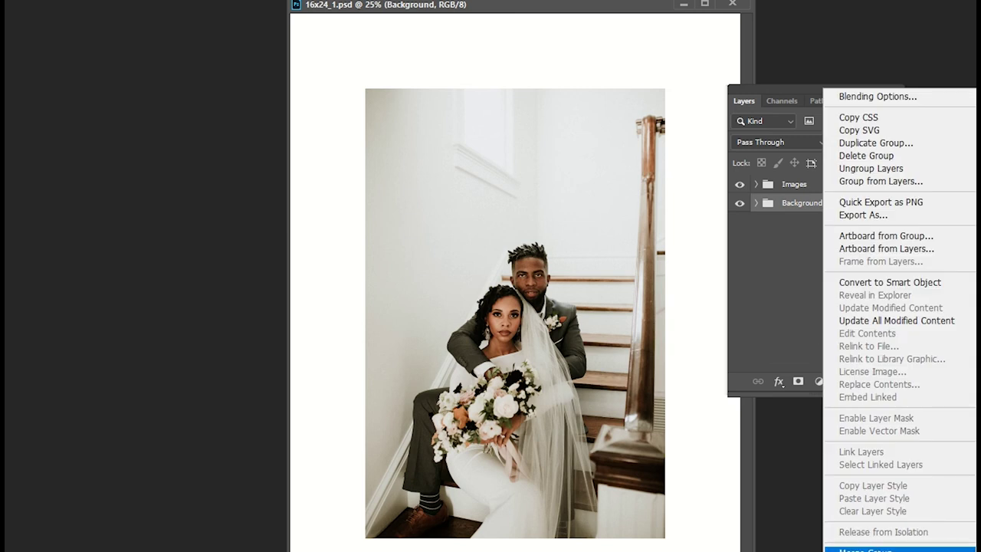
{"action": "left_click", "coordinate": [866, 547]}
Free-transform the stairs portrait layer to span the page's full width
{"action": "left_click", "coordinate": [756, 185]}
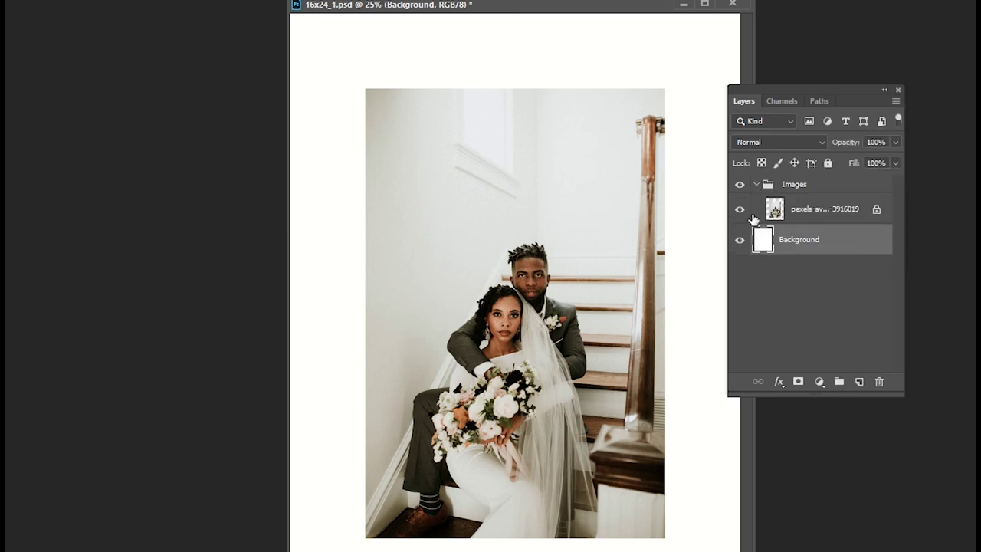
{"action": "left_click", "coordinate": [740, 211]}
{"action": "left_click", "coordinate": [740, 213]}
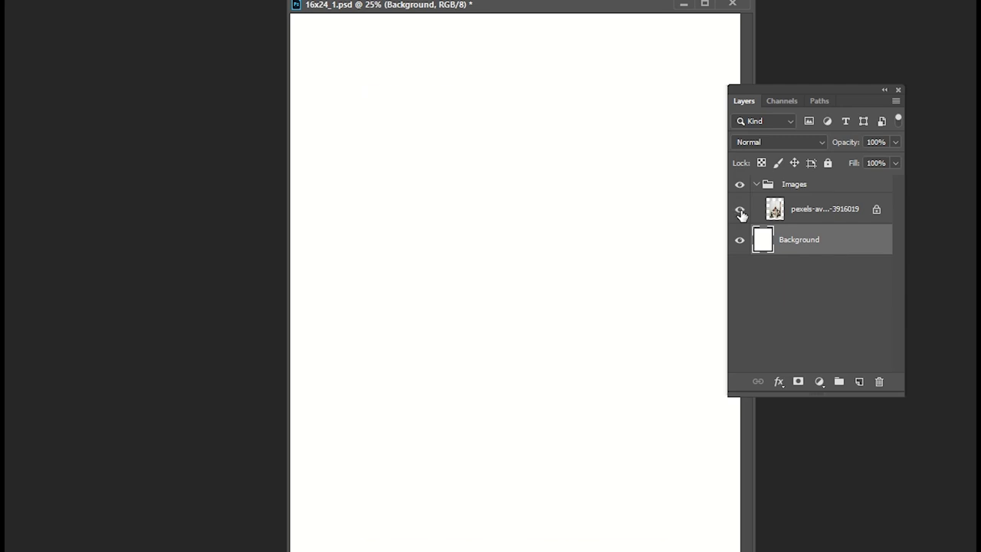
{"action": "left_click", "coordinate": [741, 213]}
{"action": "left_click", "coordinate": [819, 214]}
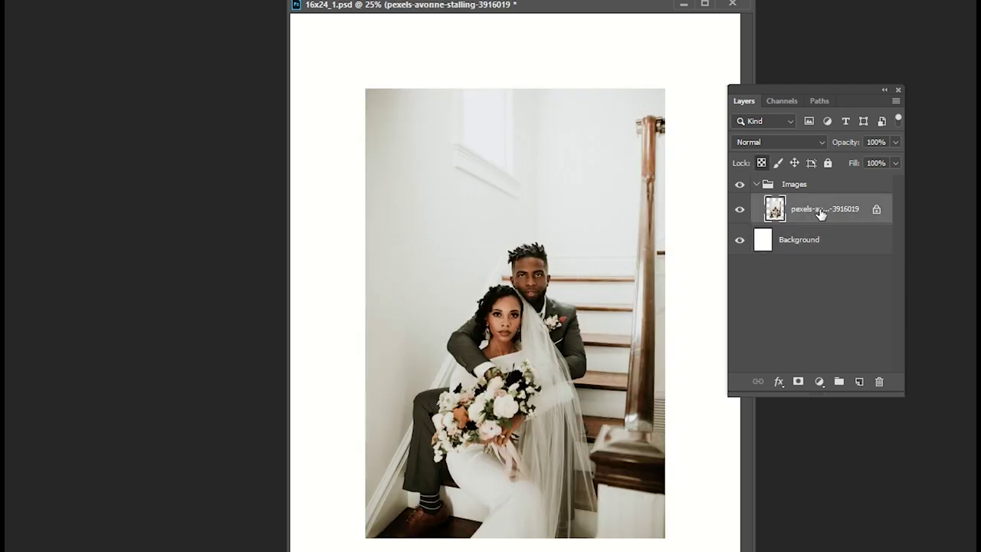
{"action": "key", "text": "ctrl+t"}
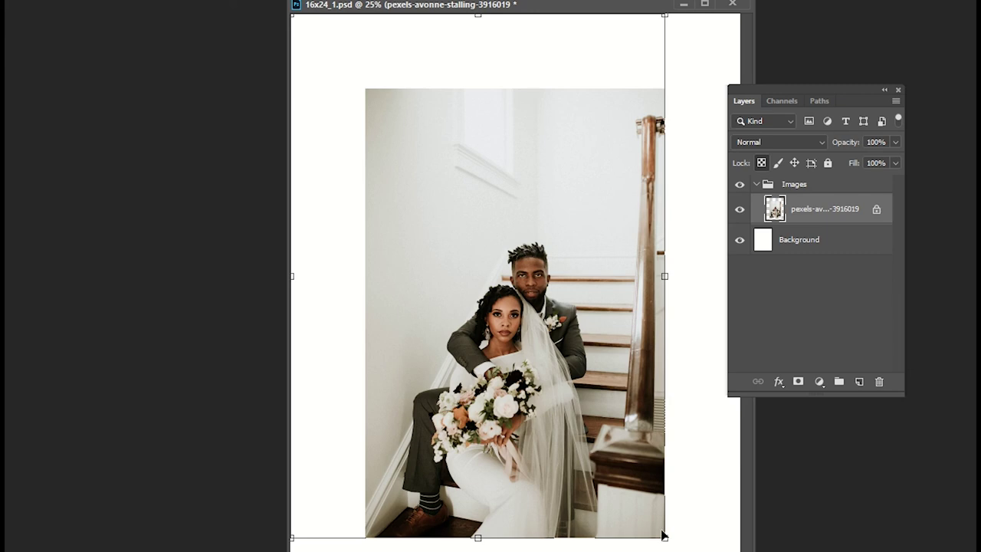
{"action": "left_click_drag", "start_coordinate": [664, 538], "coordinate": [718, 551]}
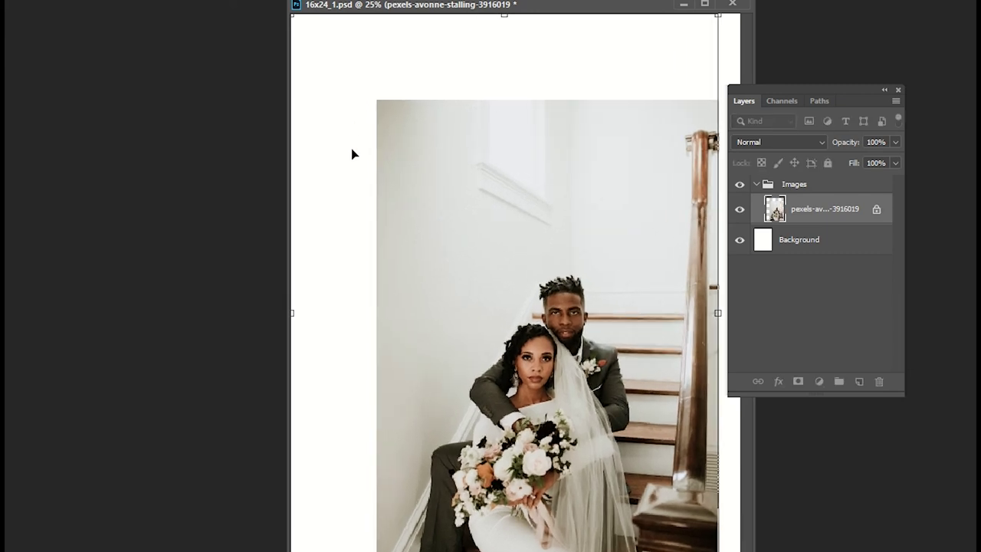
{"action": "left_click_drag", "start_coordinate": [293, 16], "coordinate": [215, 0]}
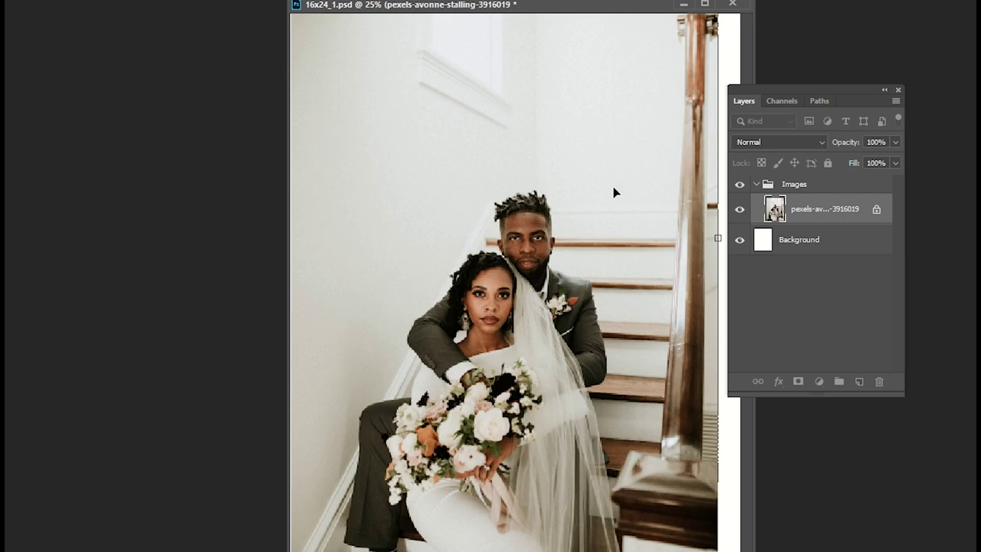
{"action": "key", "text": "Return"}
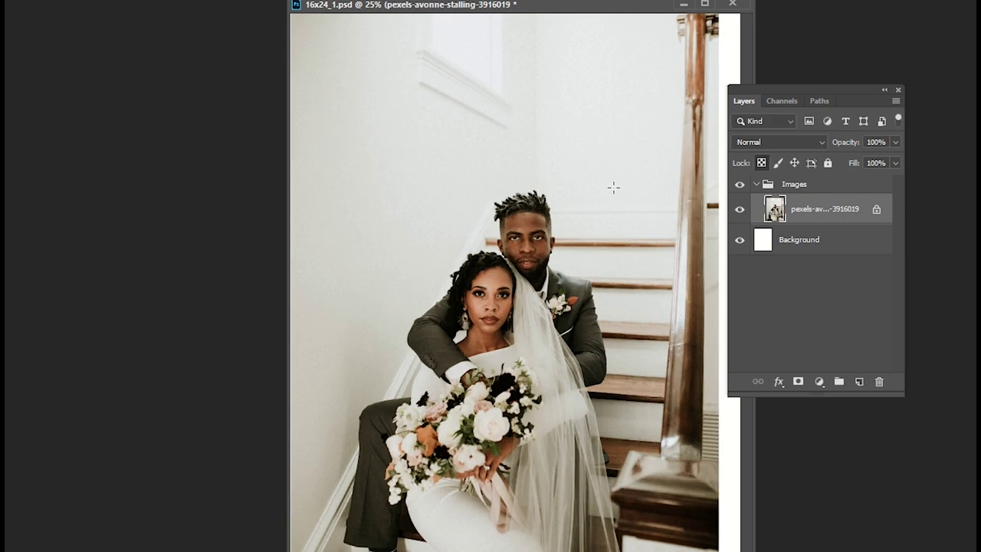